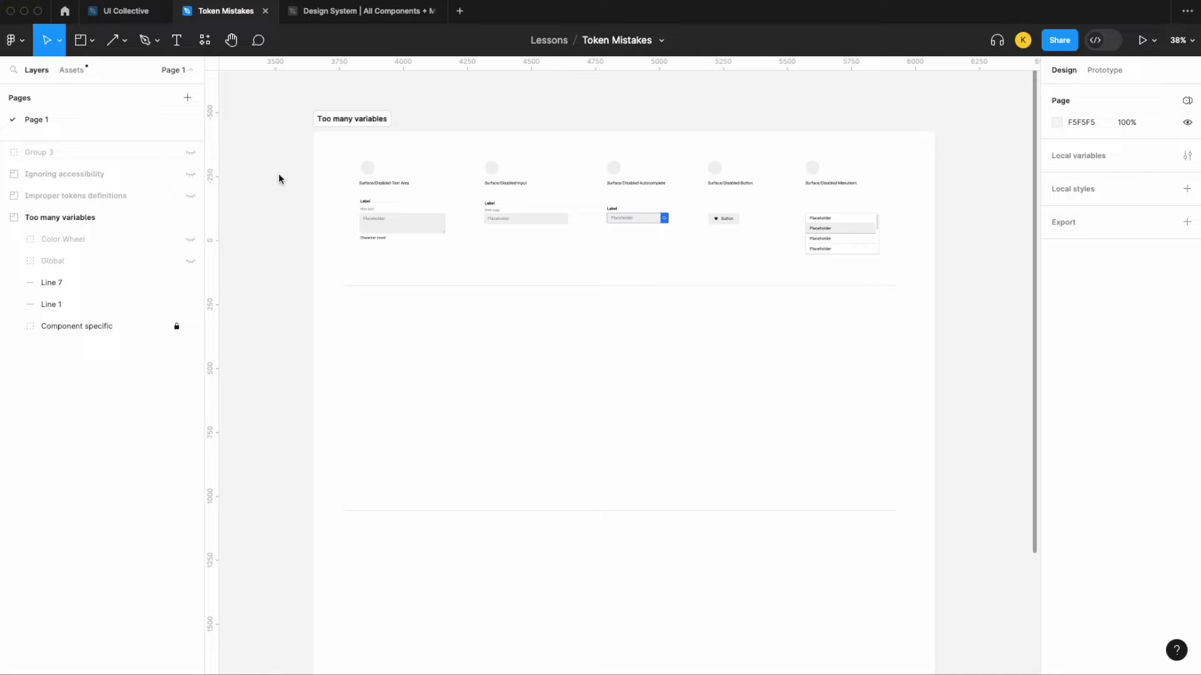
# Unhide the Global layer to reveal the Surface/Disabled token diagram
pyautogui.scroll(5, 419, 223)
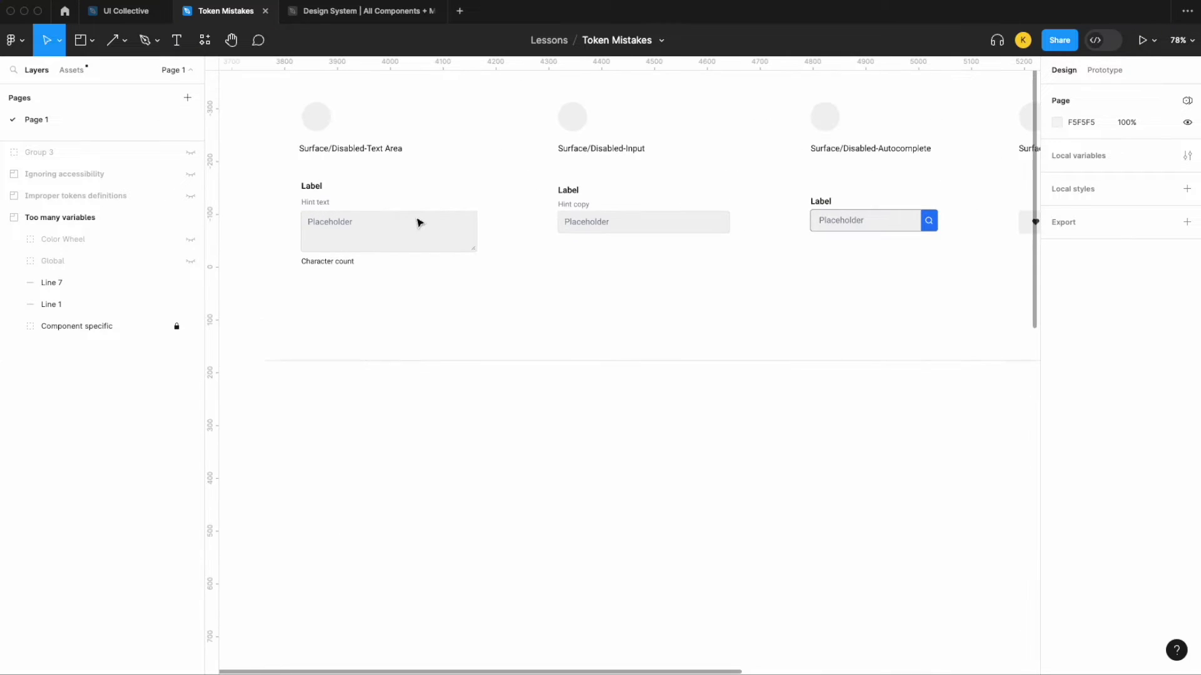
pyautogui.hscroll(3, 408, 236)
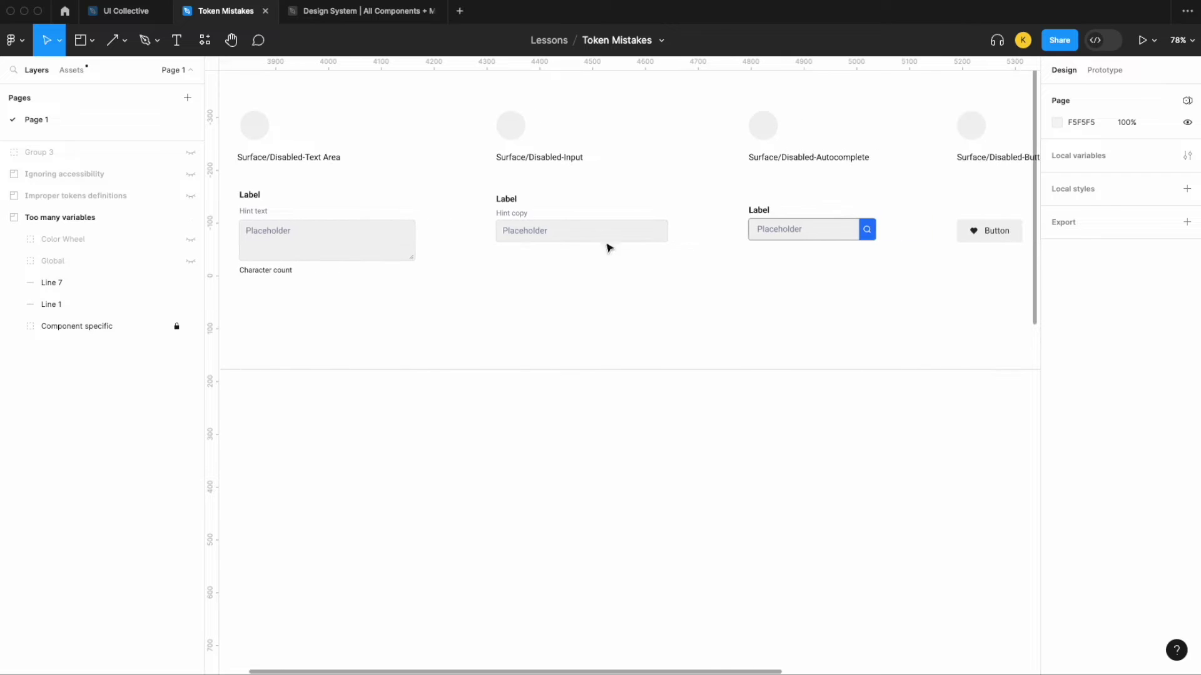
pyautogui.hscroll(5, 614, 222)
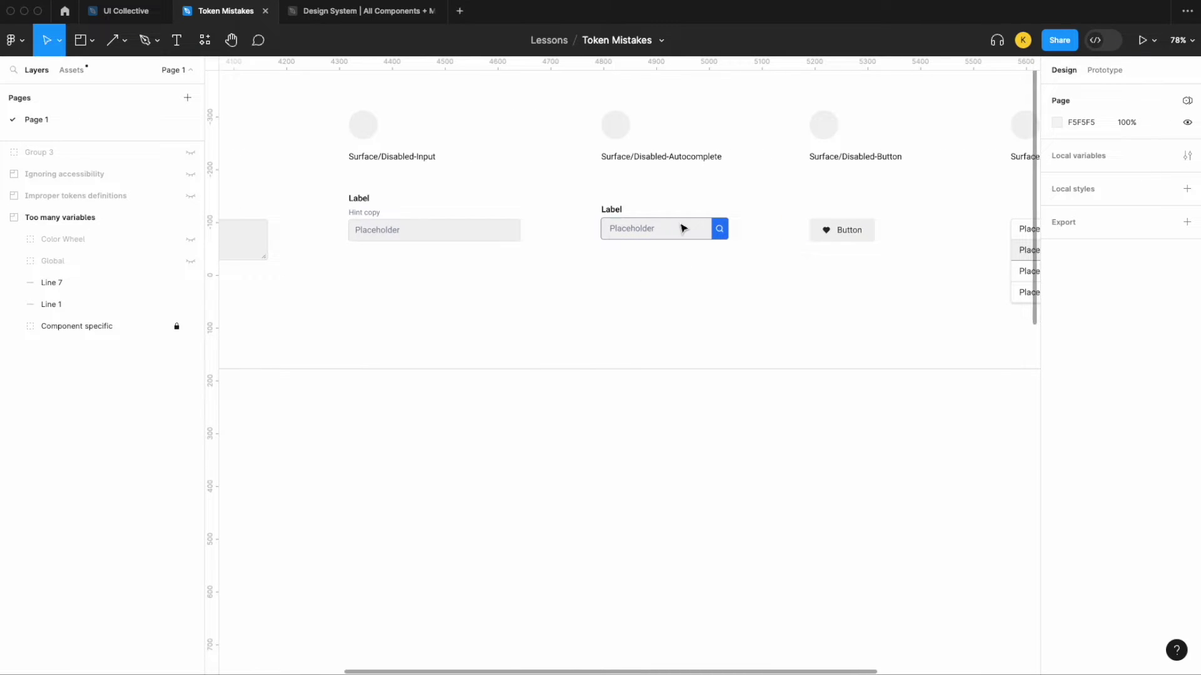
pyautogui.hscroll(7, 684, 229)
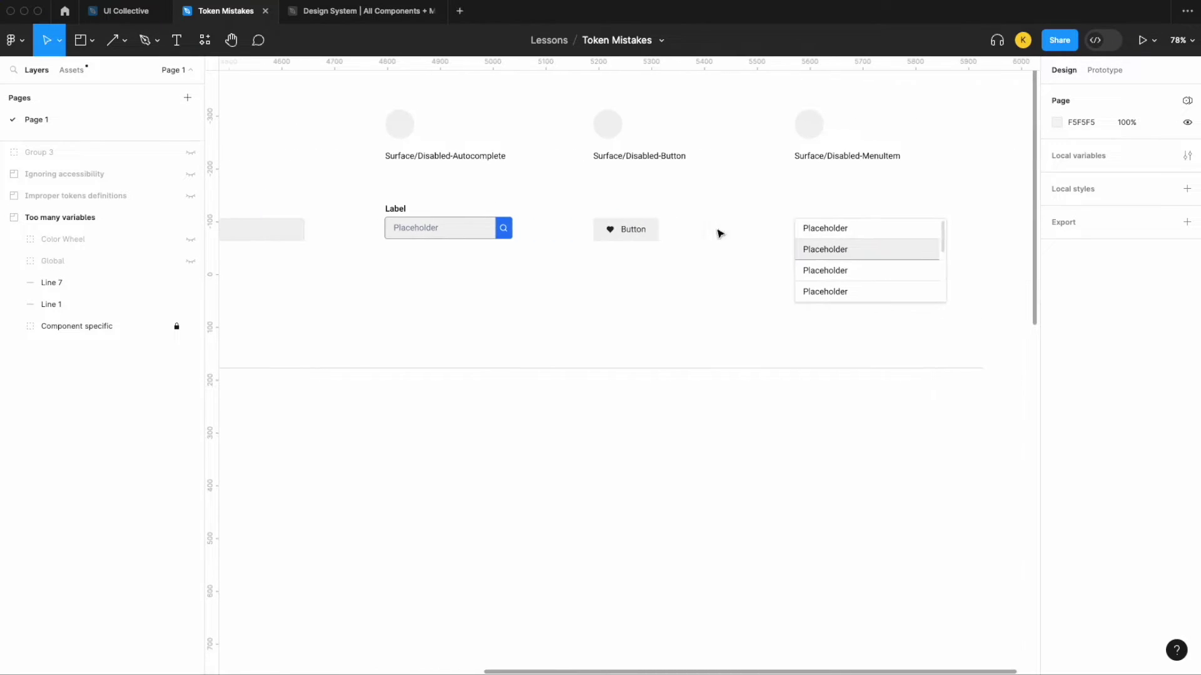
pyautogui.scroll(-3, 857, 258)
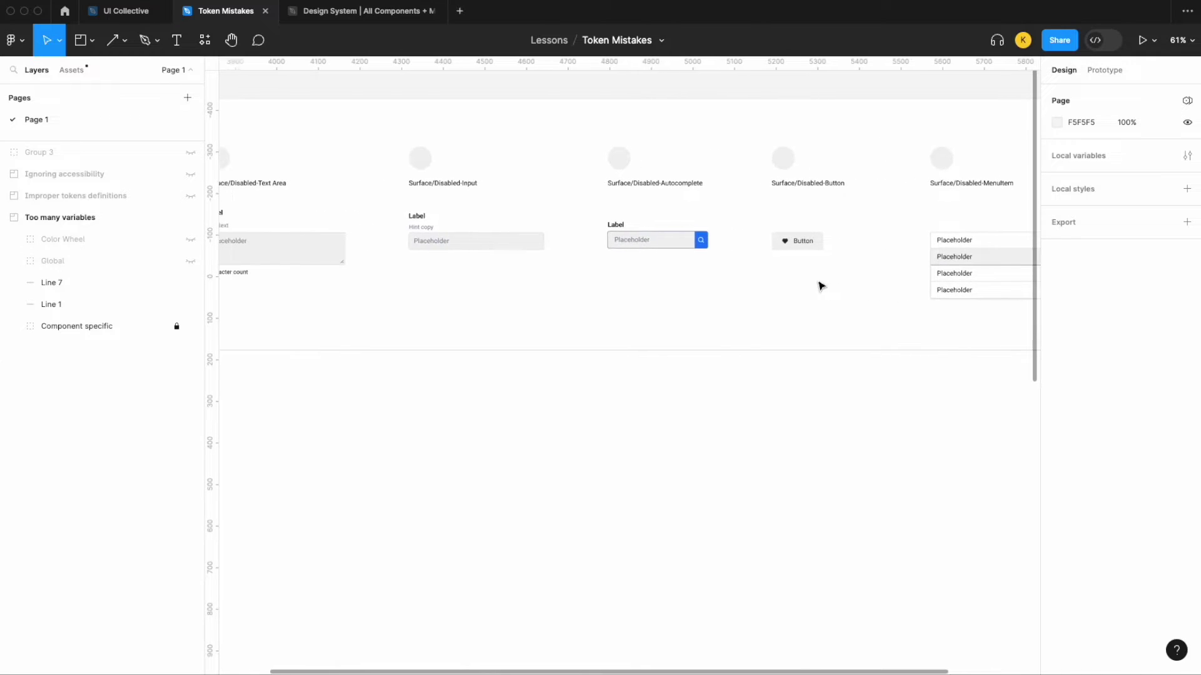
pyautogui.scroll(-2, 820, 286)
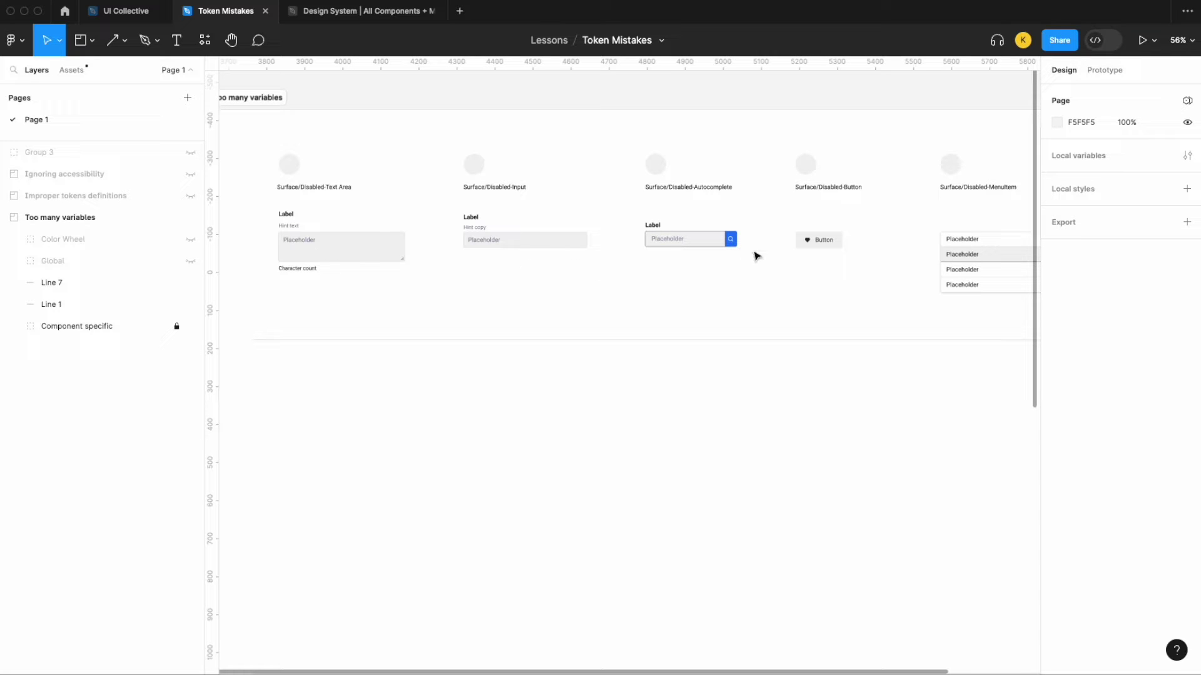
pyautogui.scroll(-3, 865, 260)
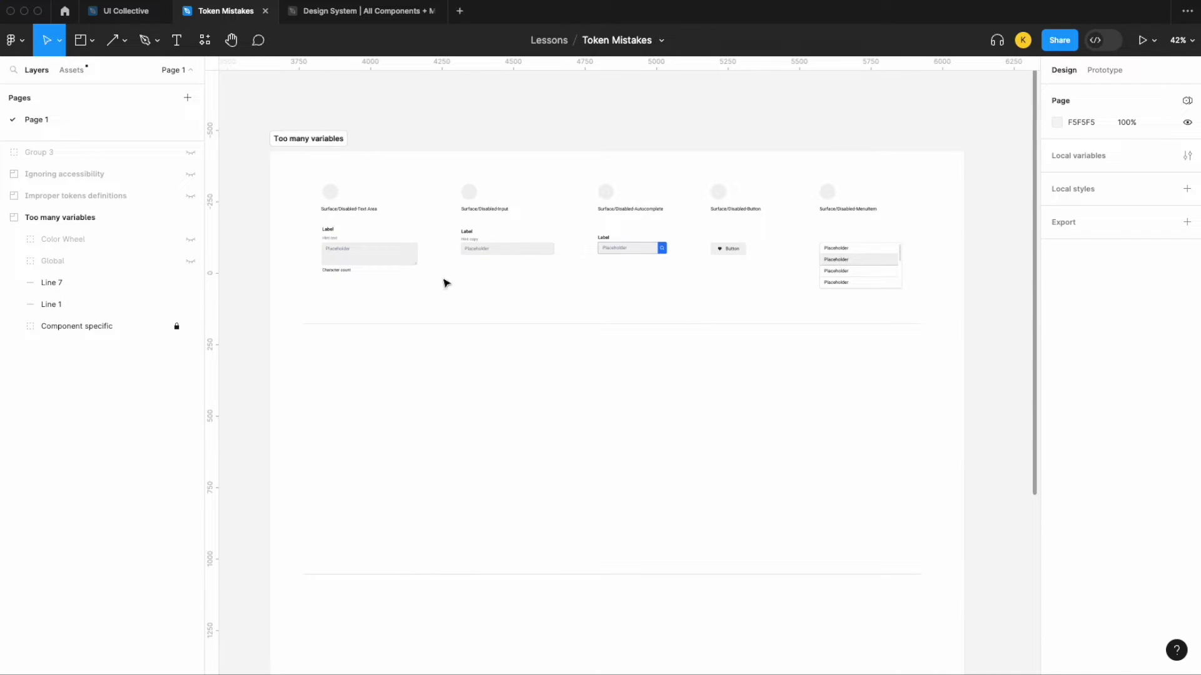
pyautogui.scroll(5, 348, 265)
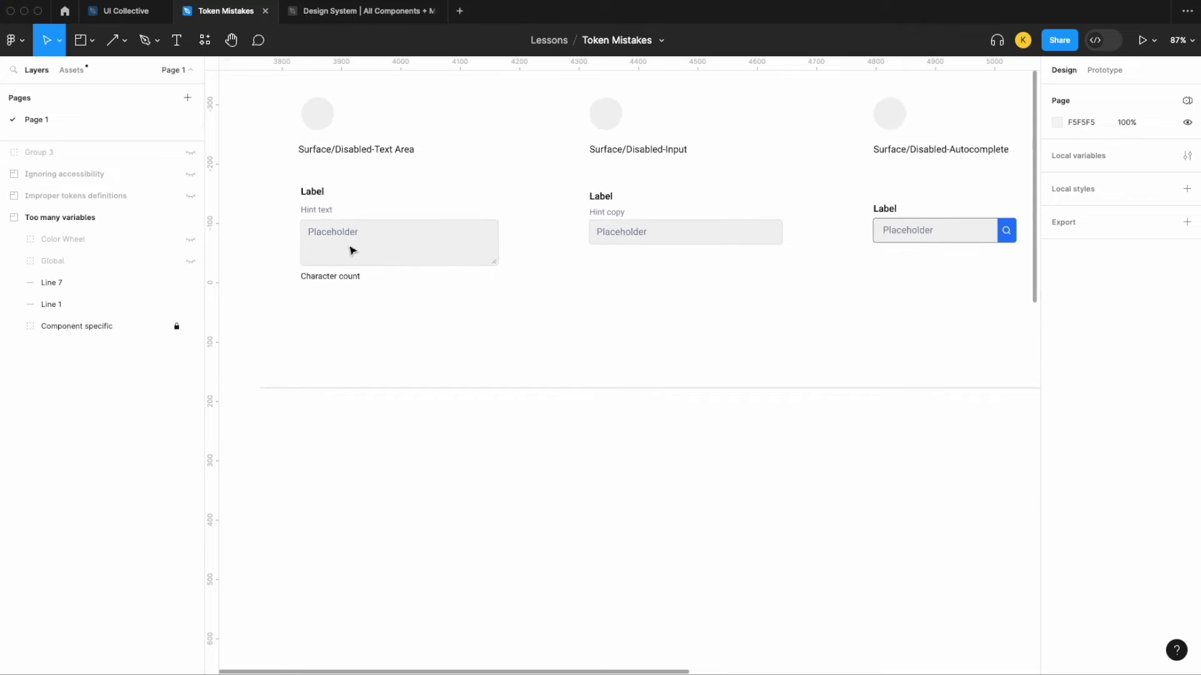
pyautogui.hscroll(-2, 351, 250)
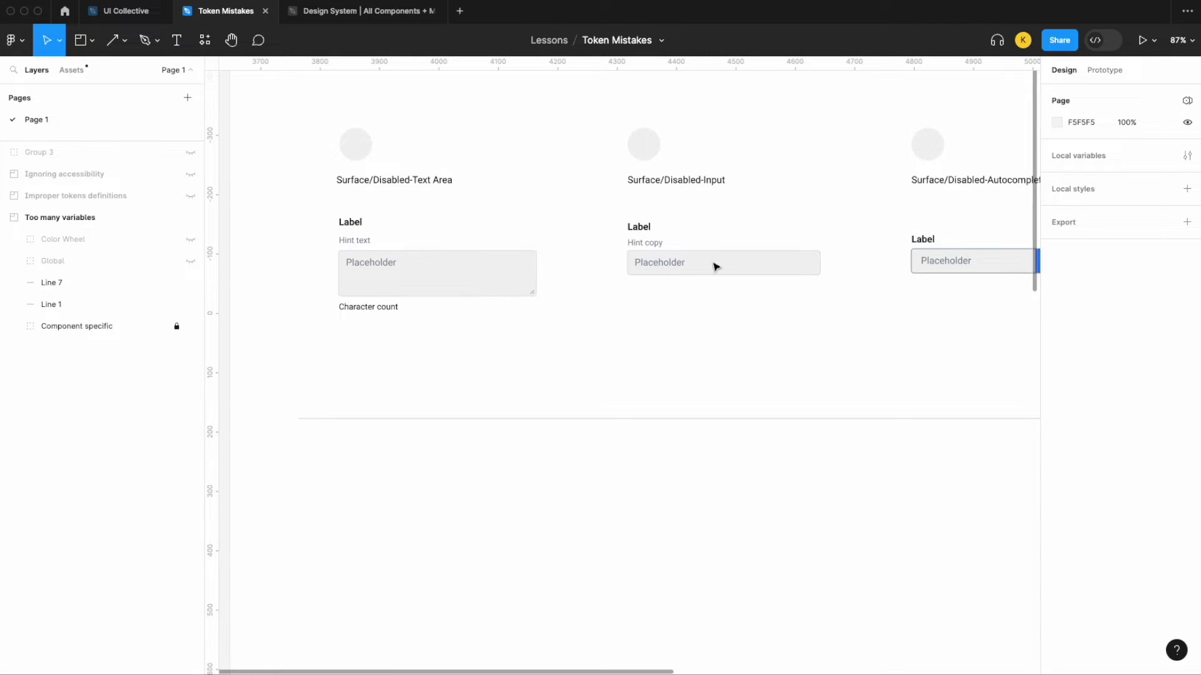
pyautogui.hscroll(10, 716, 266)
pyautogui.hscroll(3, 875, 278)
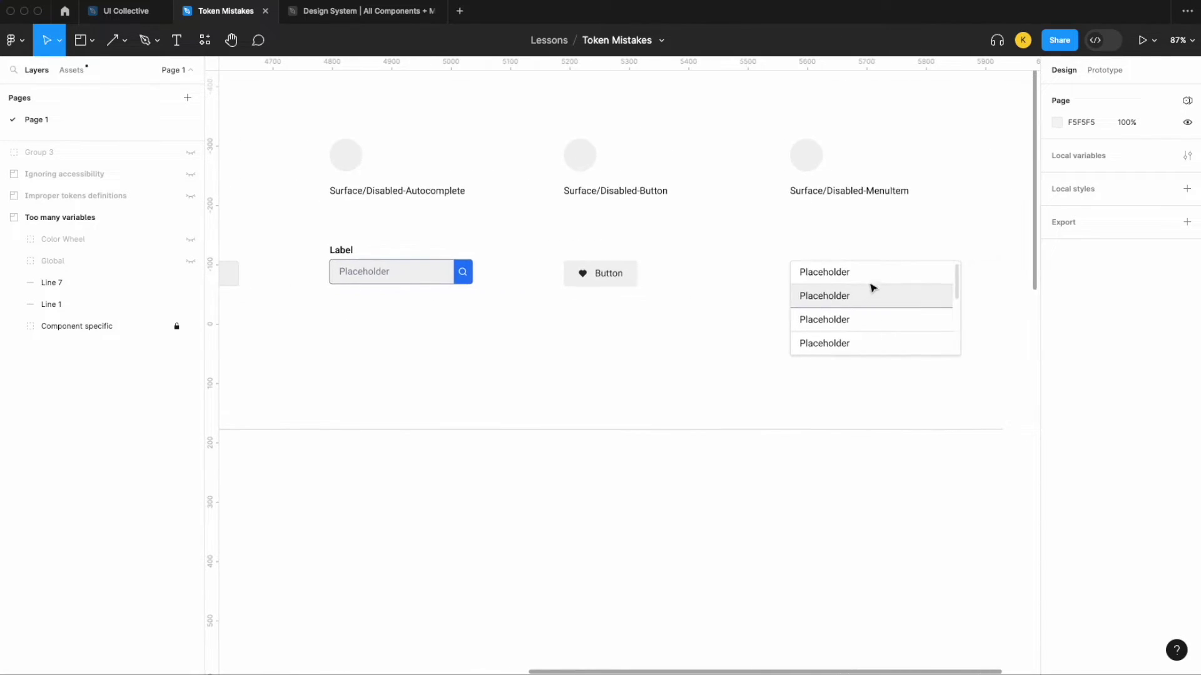
pyautogui.hscroll(-15, 825, 298)
pyautogui.scroll(3, 670, 231)
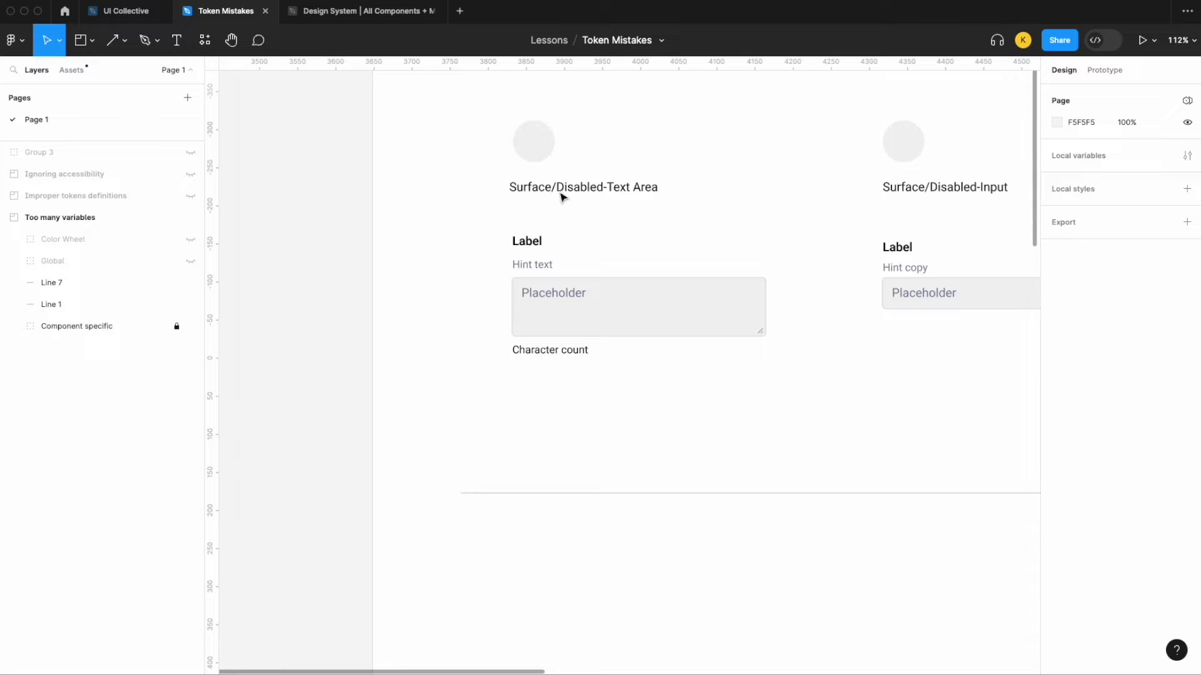
pyautogui.hscroll(5, 663, 195)
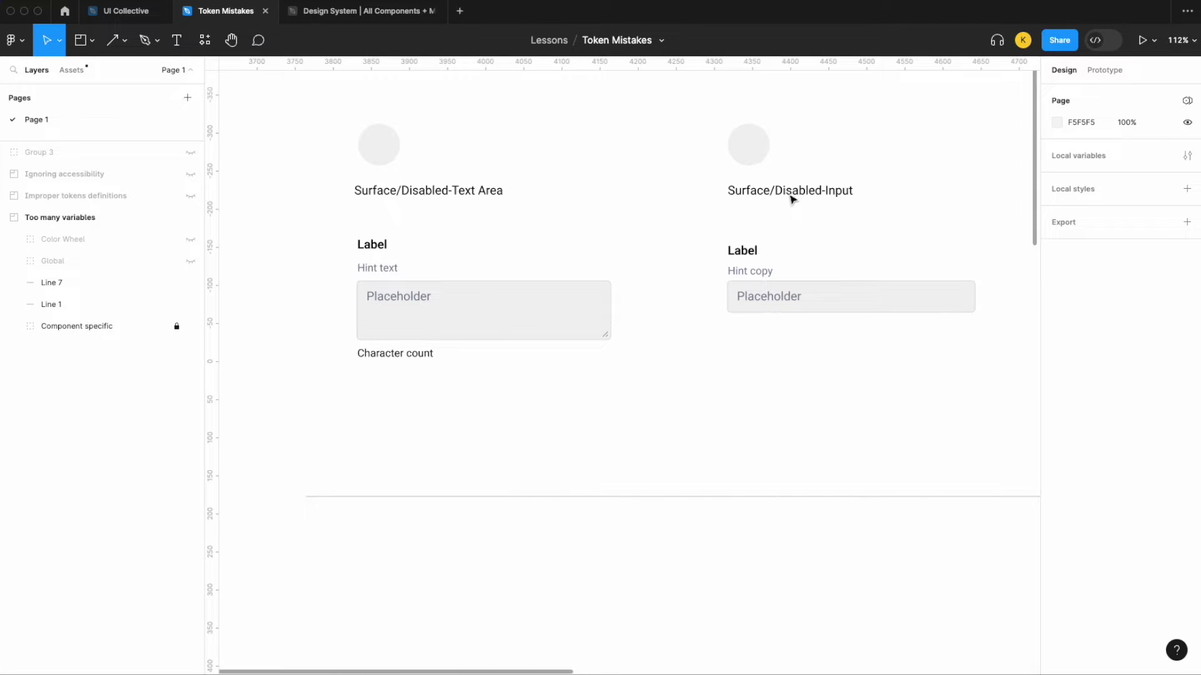
pyautogui.hscroll(10, 791, 199)
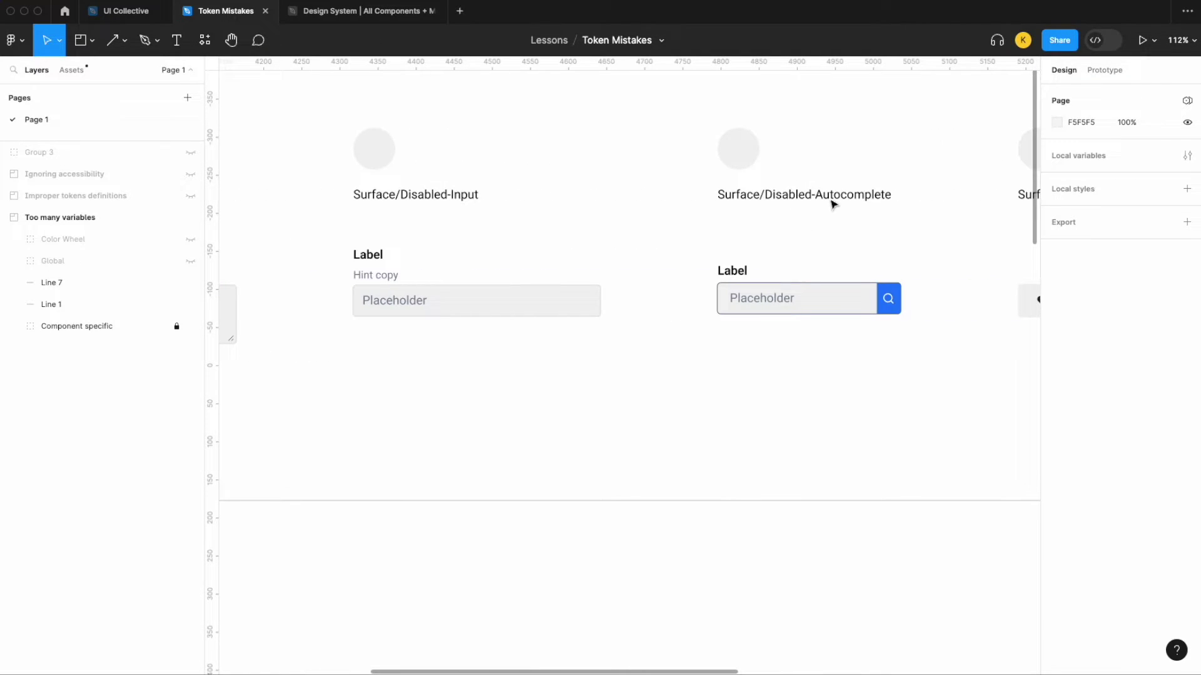
pyautogui.hscroll(6, 833, 203)
pyautogui.hscroll(6, 857, 209)
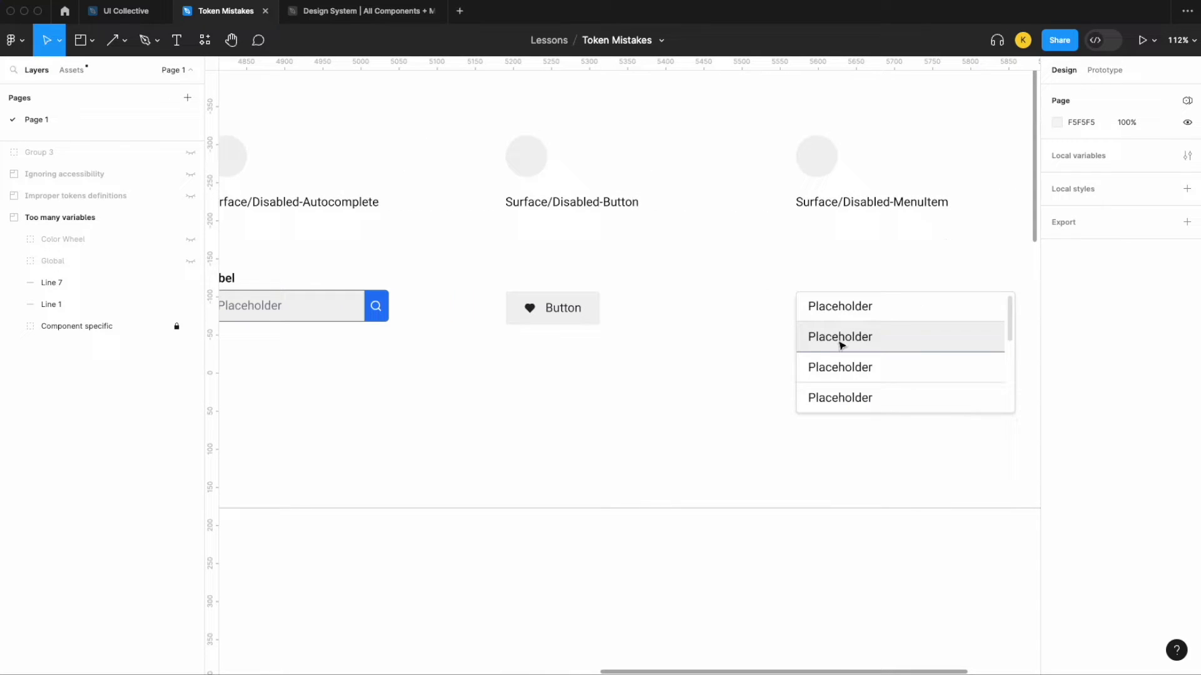
pyautogui.scroll(-4, 841, 347)
pyautogui.scroll(-3, 841, 347)
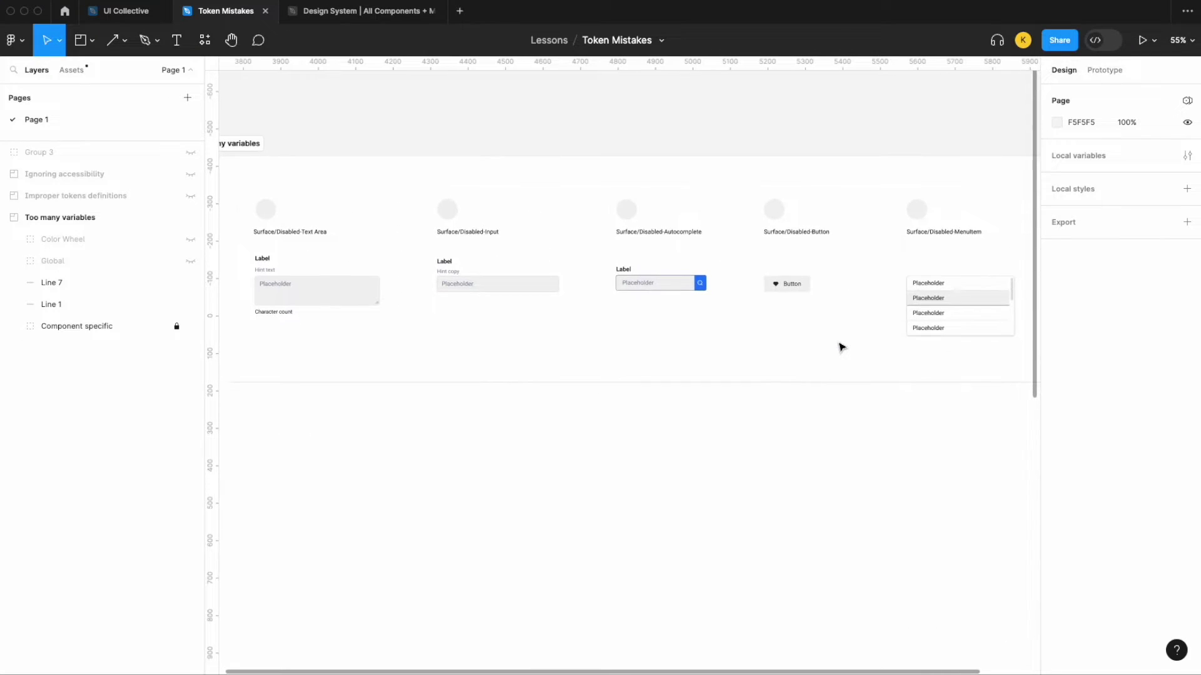
pyautogui.scroll(-2, 837, 340)
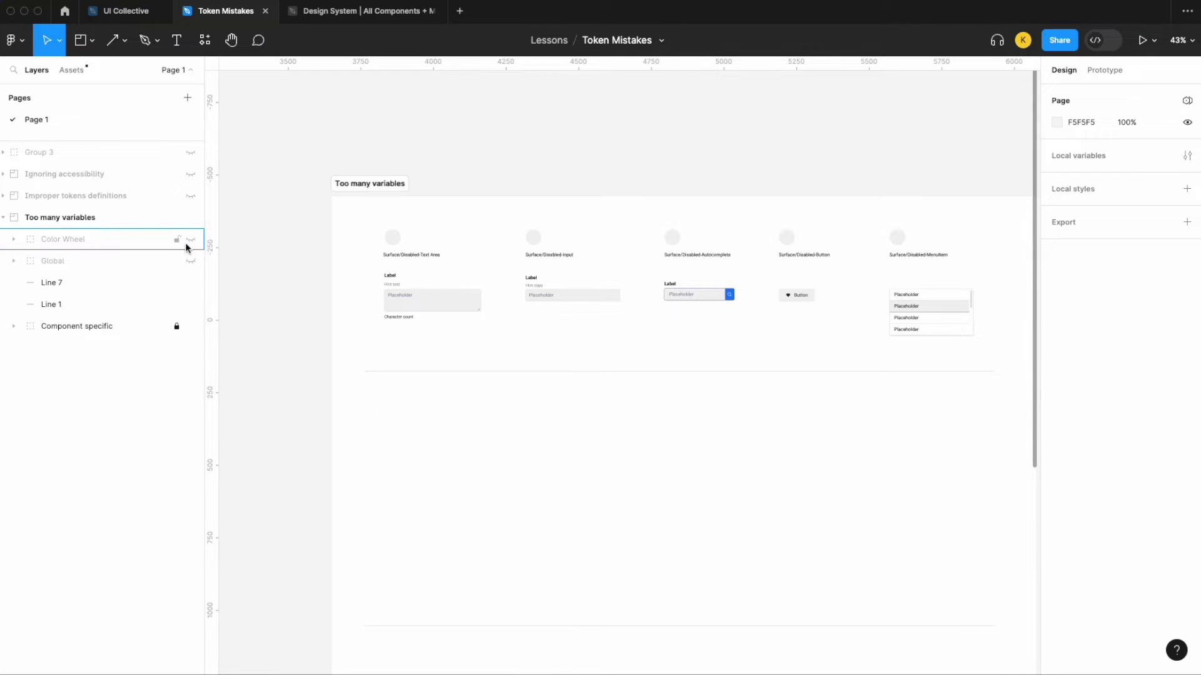
pyautogui.click(190, 261)
pyautogui.scroll(-3, 649, 450)
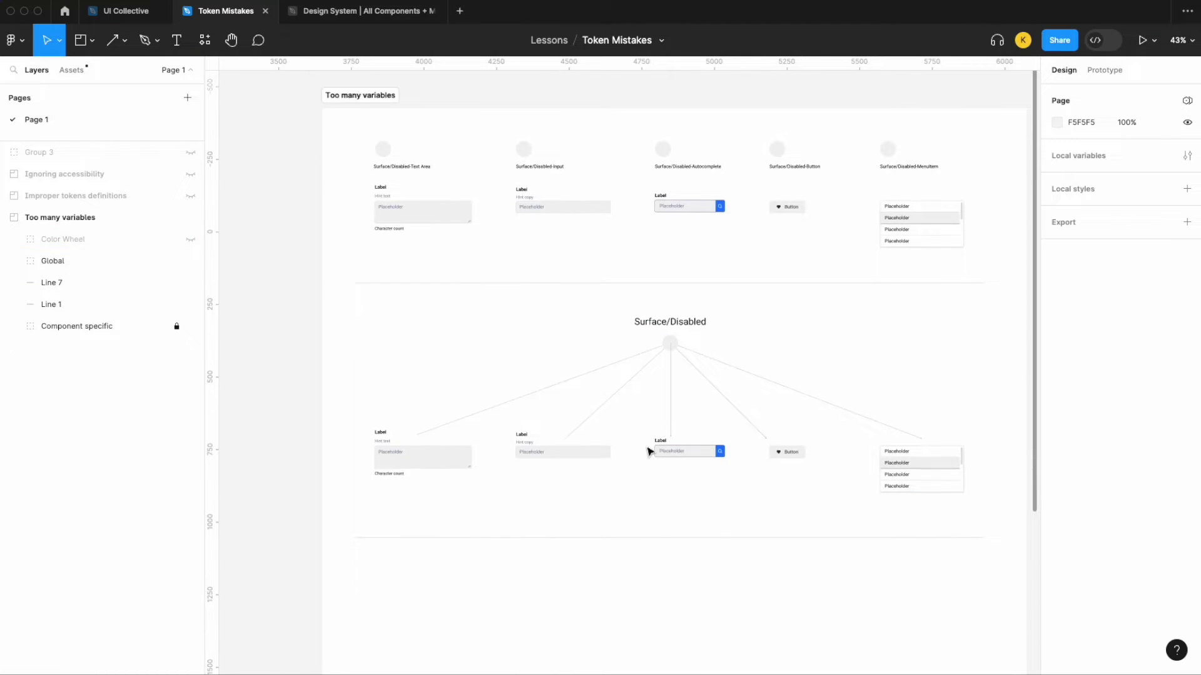
pyautogui.scroll(2, 650, 450)
# Lock the Global layer against accidental edits
pyautogui.click(177, 261)
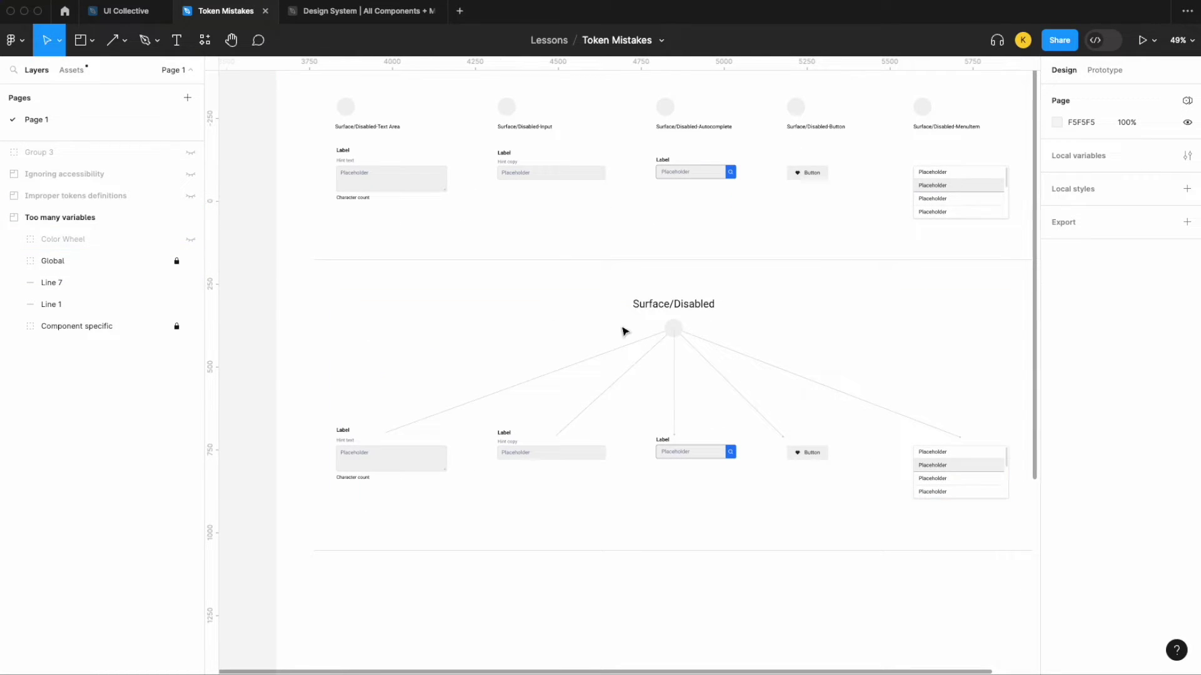
pyautogui.scroll(-2, 717, 382)
pyautogui.scroll(1, 638, 349)
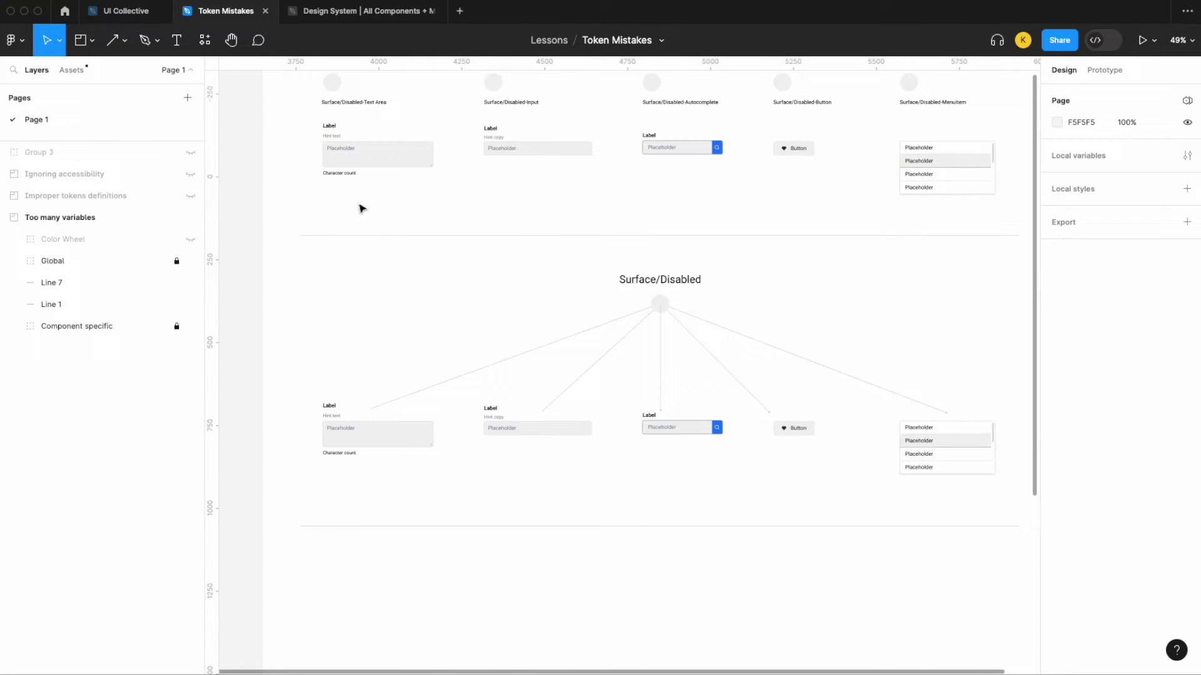
pyautogui.scroll(3, 416, 449)
pyautogui.hscroll(5, 344, 448)
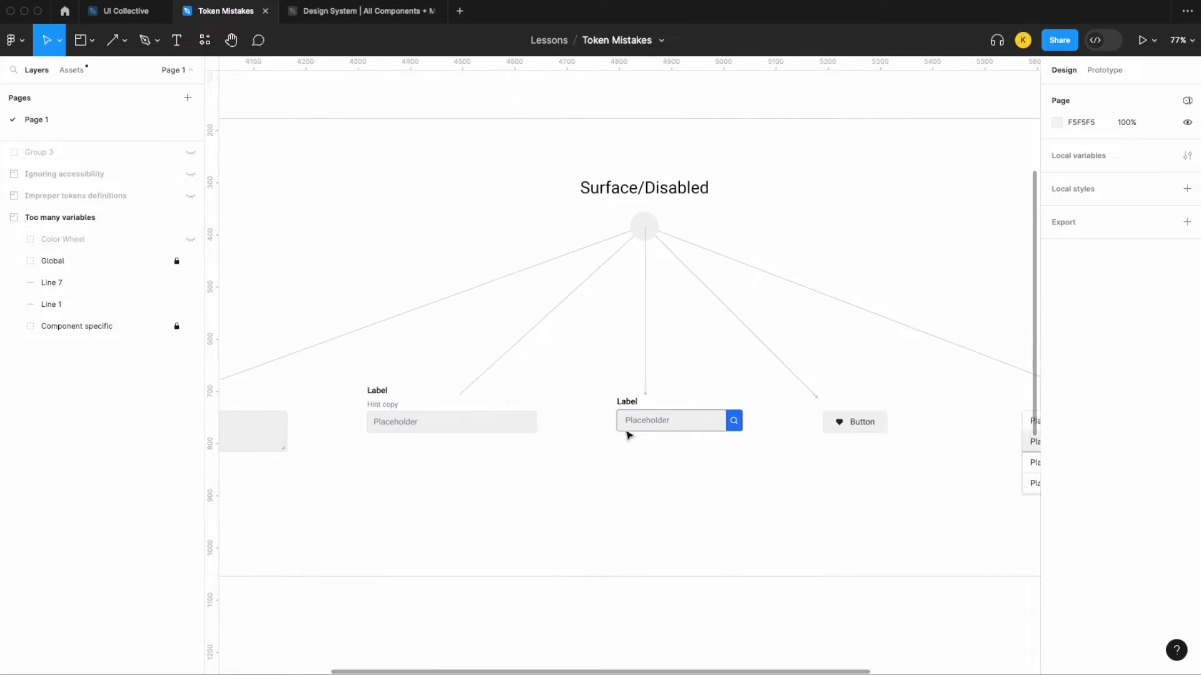
pyautogui.hscroll(-3, 839, 445)
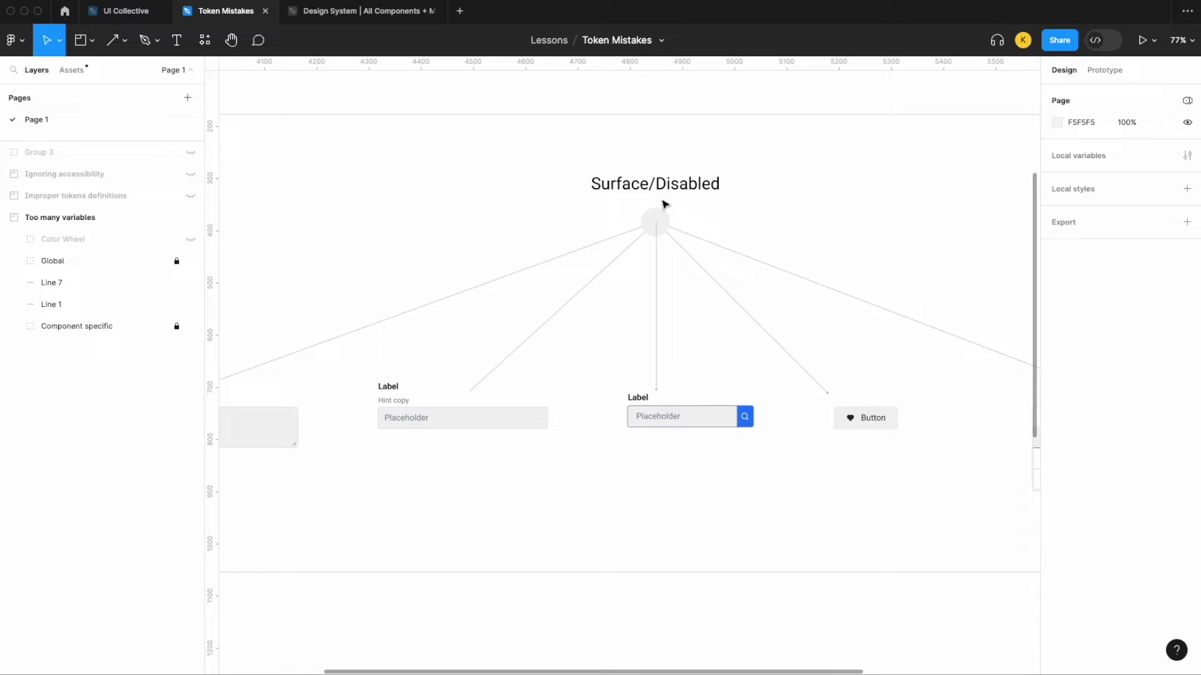
pyautogui.keyDown('ctrl'); pyautogui.scroll(-5, 664, 204); pyautogui.keyUp('ctrl')
pyautogui.scroll(3, 664, 201)
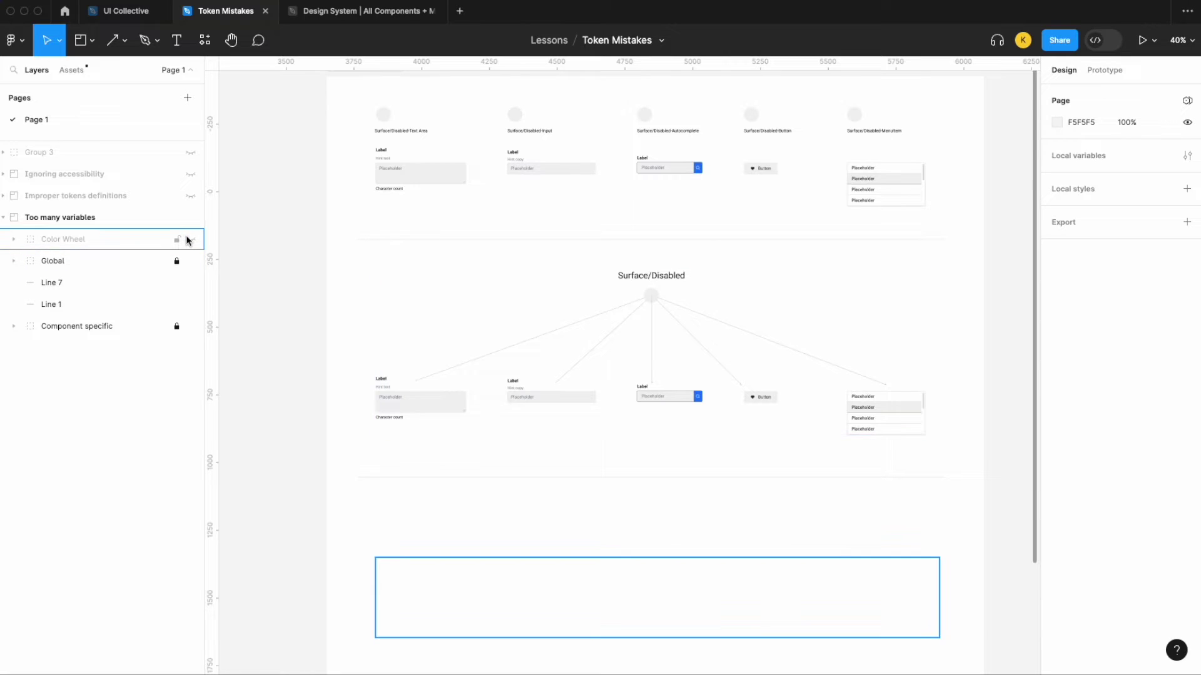
# Unhide the Color Wheel layer to show its two rows of purple swatches
pyautogui.click(190, 240)
pyautogui.click(489, 530)
pyautogui.scroll(-4, 490, 530)
pyautogui.click(306, 539)
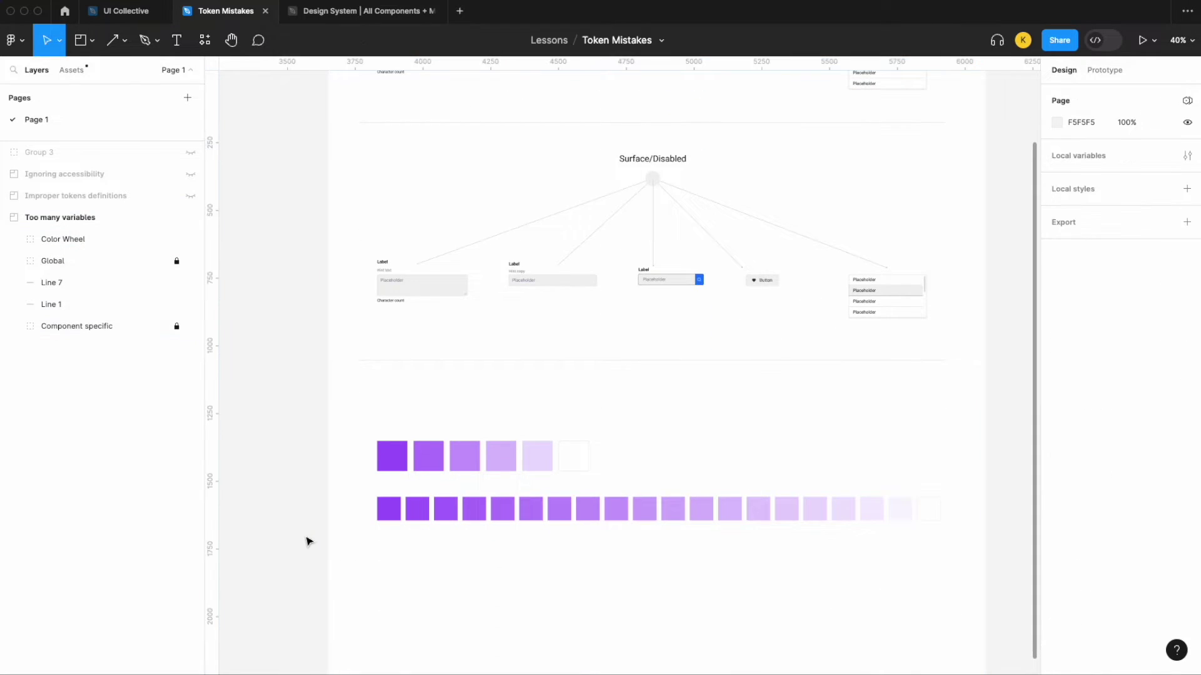
pyautogui.scroll(3, 461, 544)
pyautogui.scroll(-2, 461, 544)
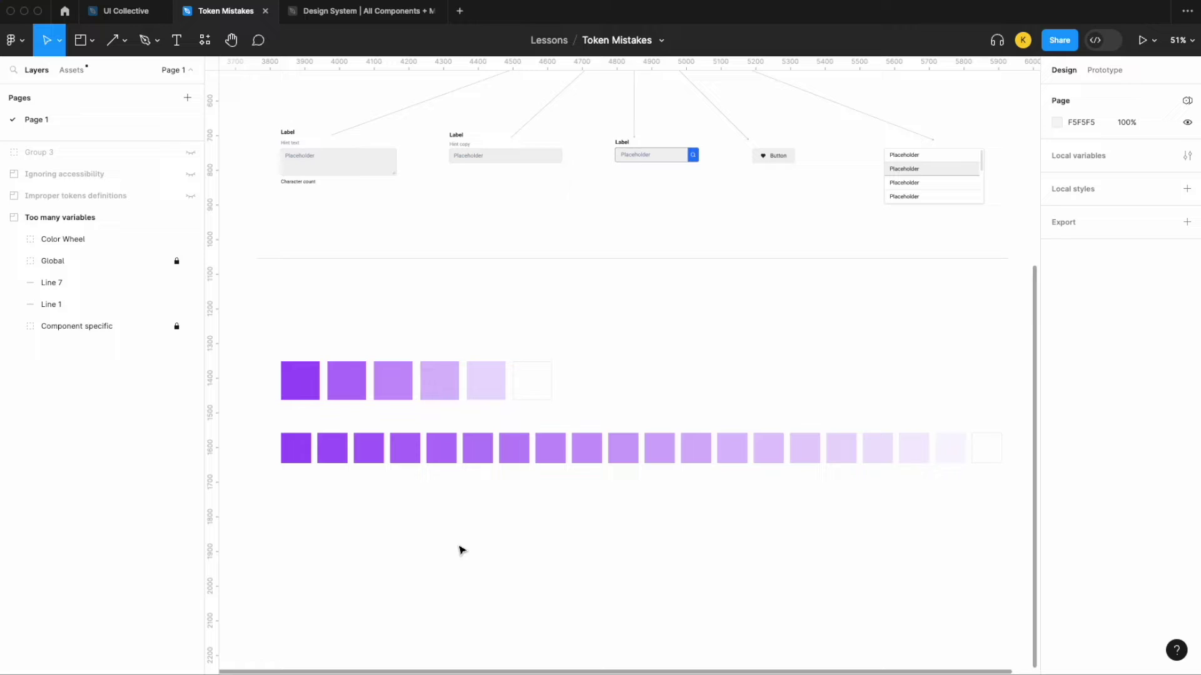
pyautogui.scroll(-1, 461, 551)
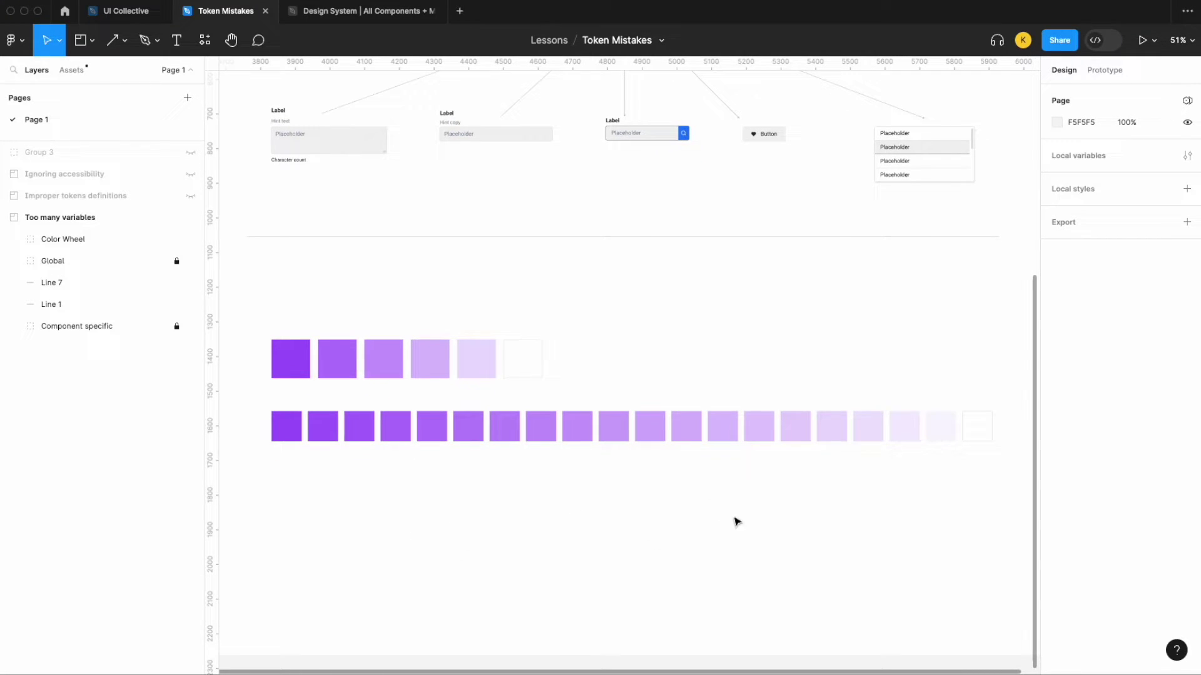
# Lock the Color Wheel swatch group and deselect it
pyautogui.click(343, 366)
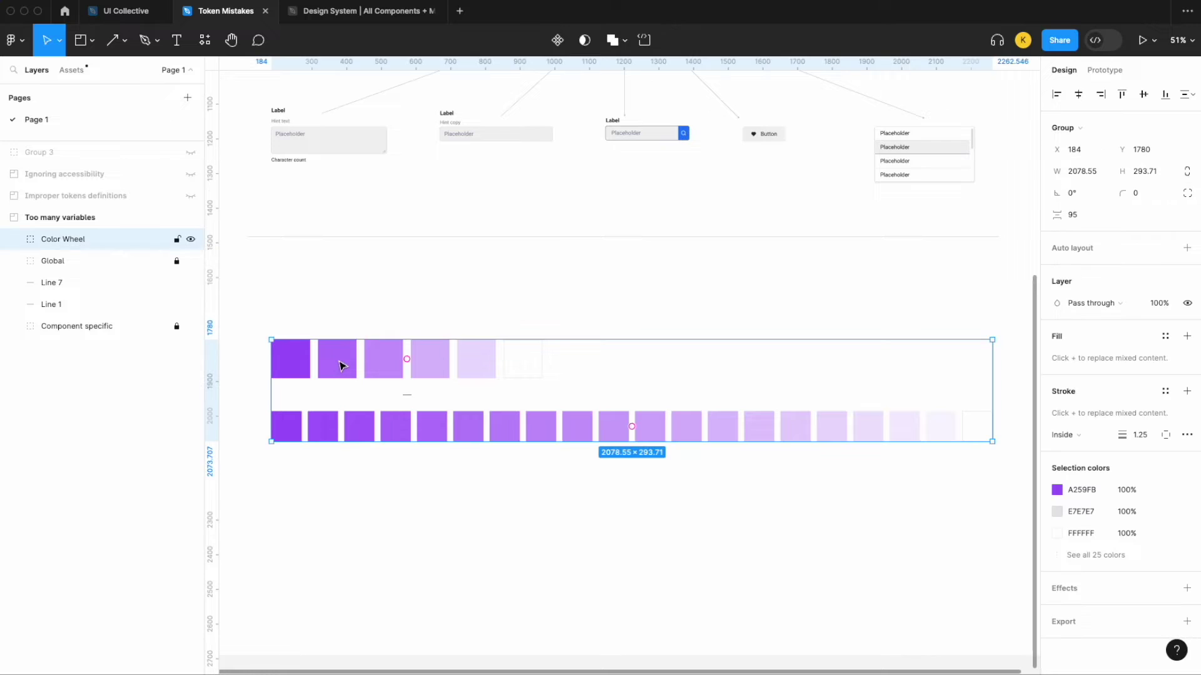
pyautogui.click(176, 239)
pyautogui.click(386, 301)
pyautogui.scroll(-1, 425, 319)
pyautogui.hscroll(-2, 425, 319)
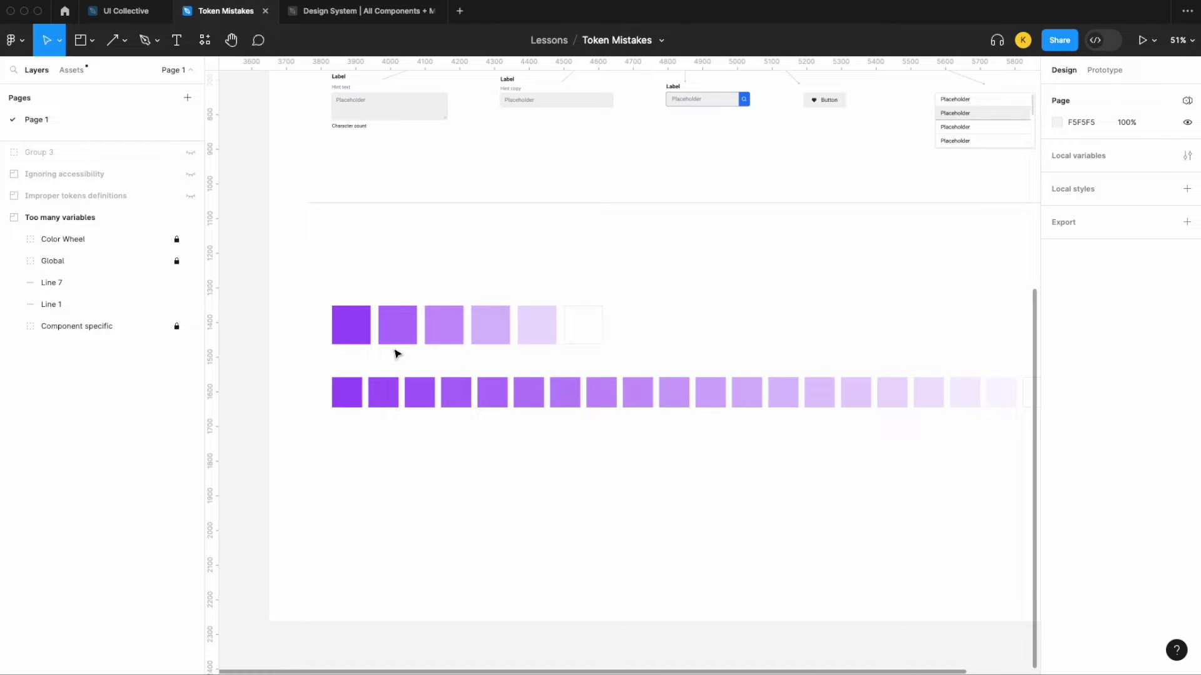
pyautogui.scroll(-1, 397, 354)
pyautogui.click(123, 49)
pyautogui.click(120, 89)
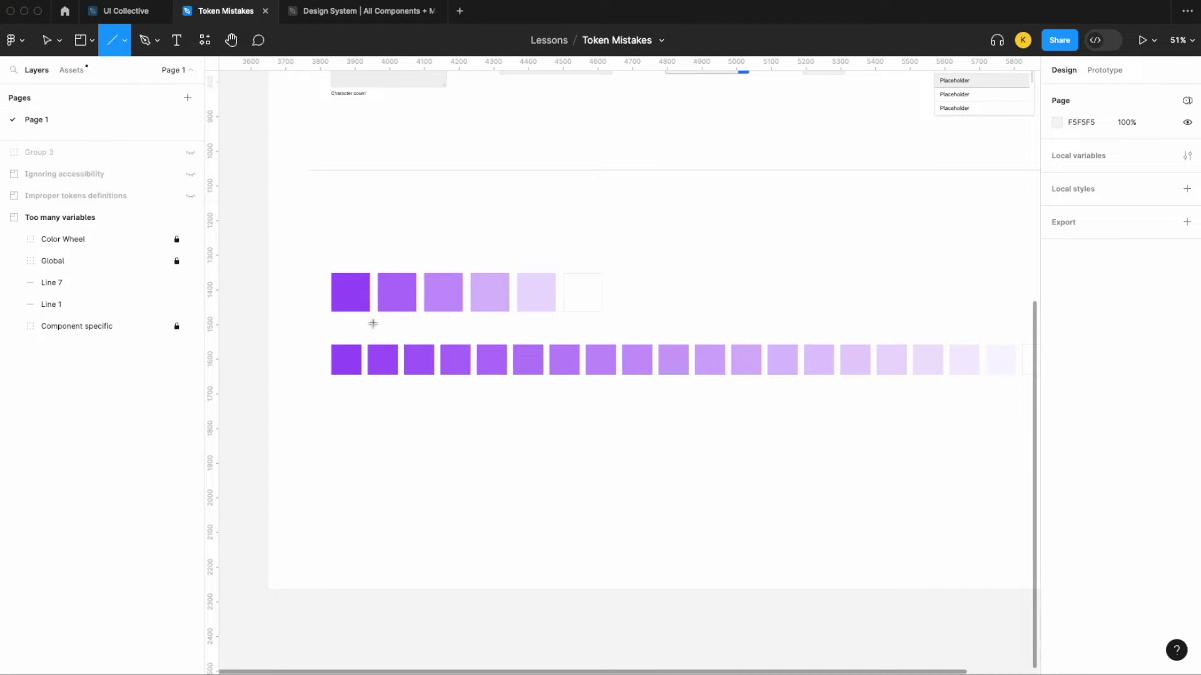
pyautogui.scroll(3, 407, 402)
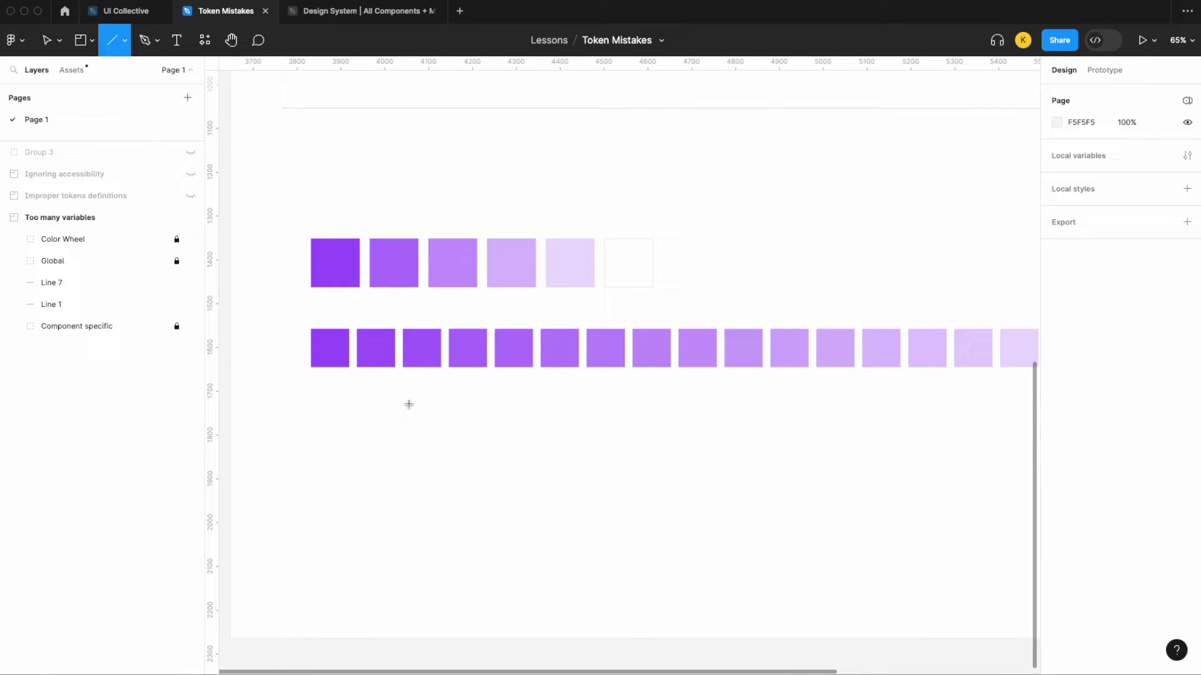
pyautogui.scroll(4, 435, 384)
pyautogui.moveTo(410, 356); pyautogui.dragTo(413, 459)
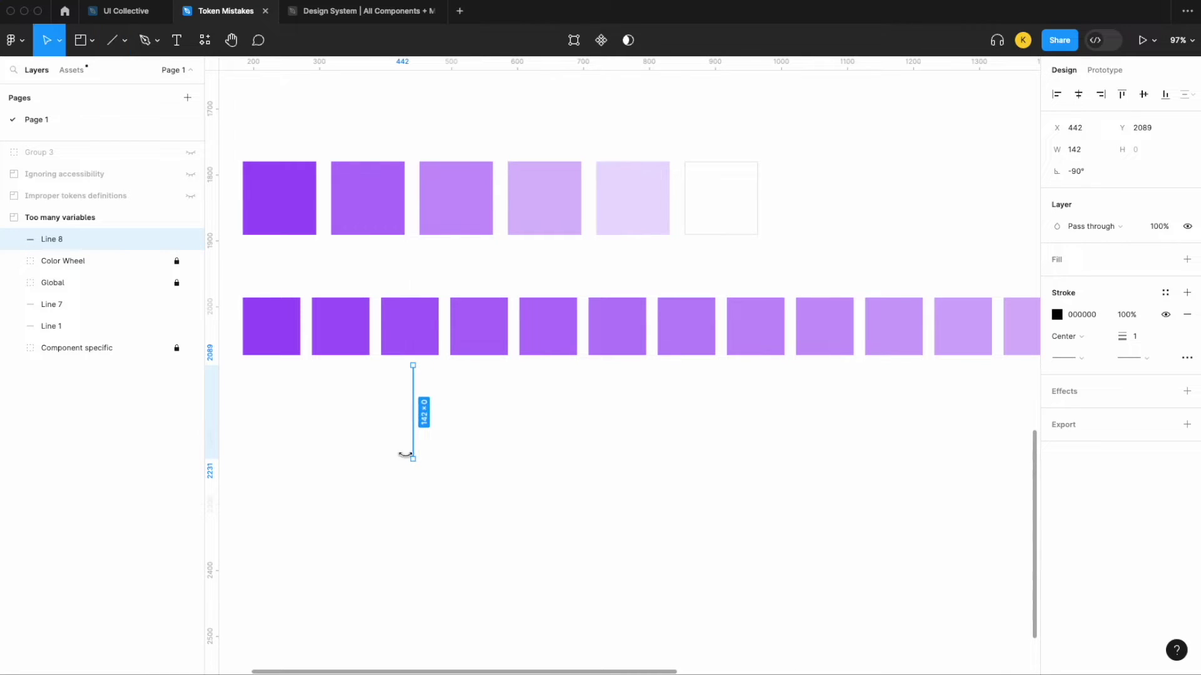
pyautogui.click(1072, 359)
pyautogui.click(1098, 374)
pyautogui.click(1098, 358)
pyautogui.click(582, 432)
pyautogui.click(415, 405)
pyautogui.moveTo(415, 405); pyautogui.dragTo(482, 407)
pyautogui.click(522, 417)
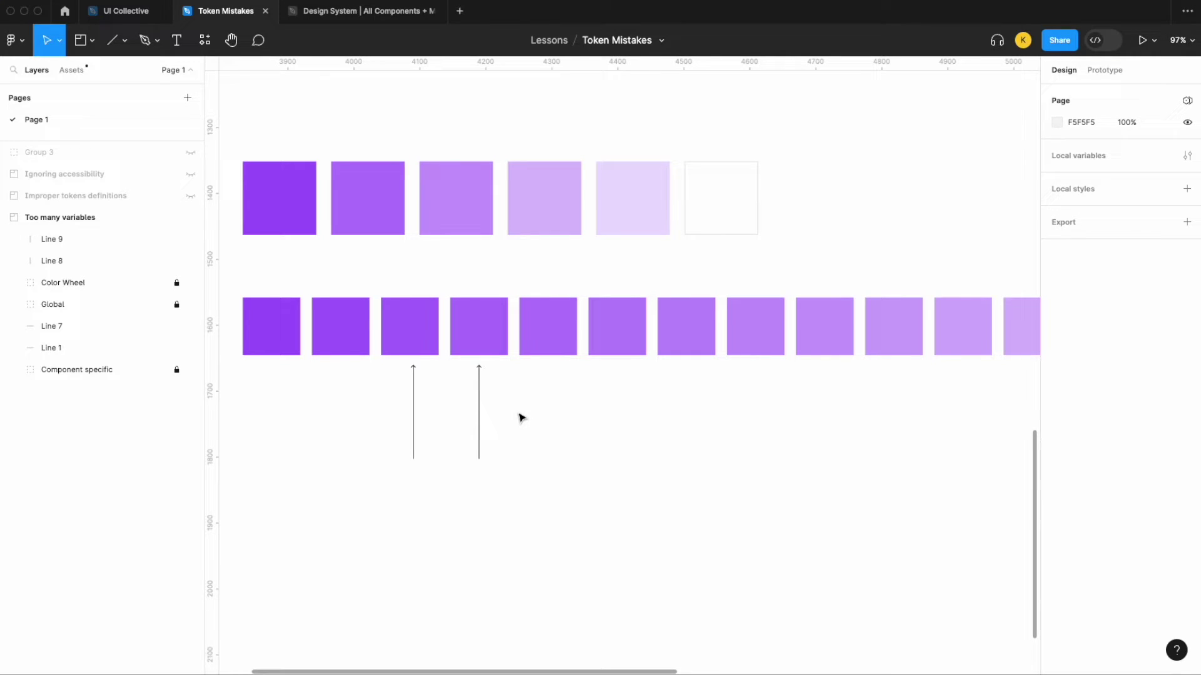
pyautogui.scroll(-3, 522, 417)
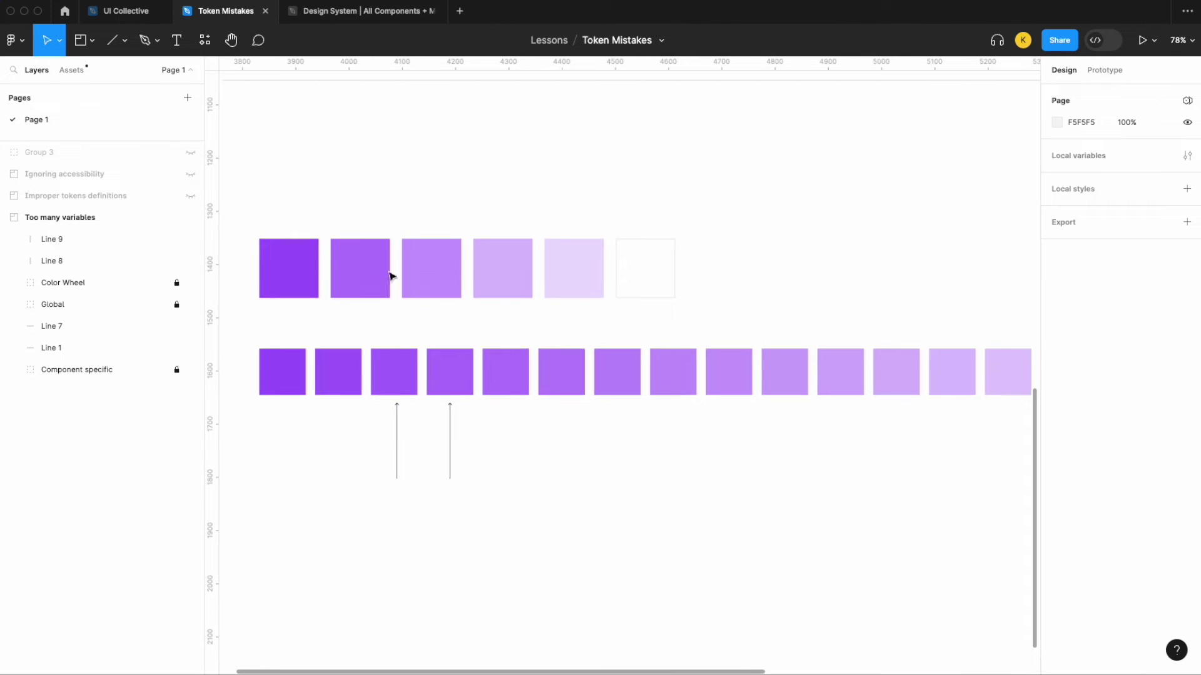
pyautogui.scroll(-5, 627, 291)
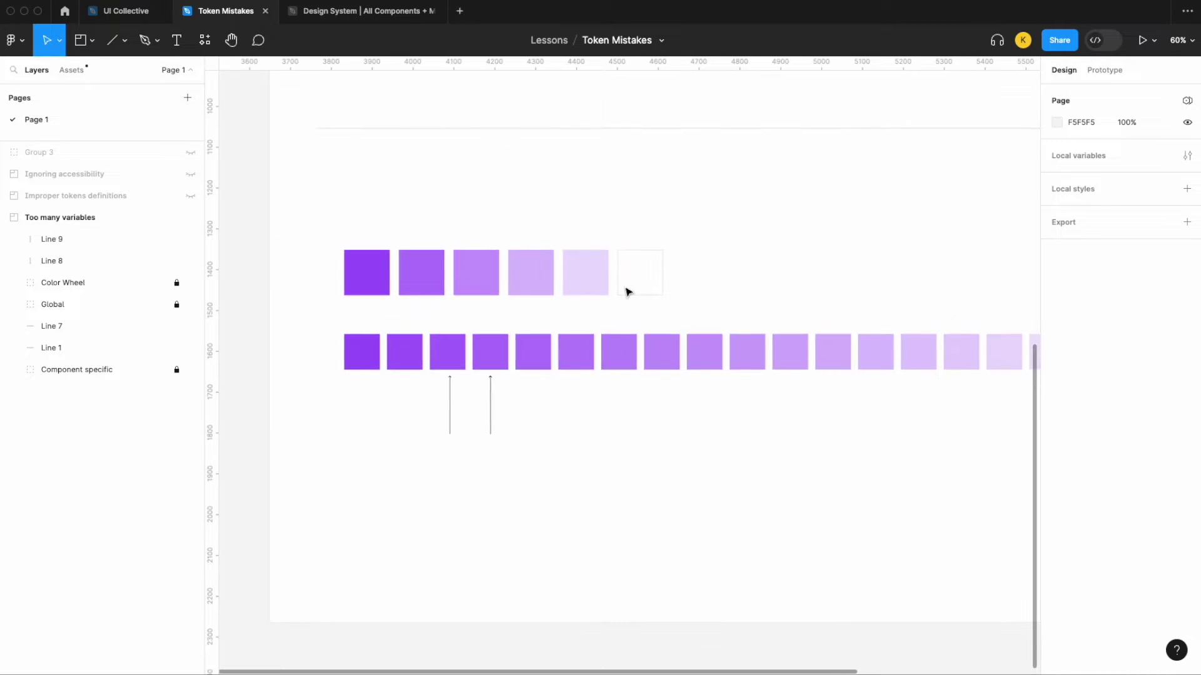
pyautogui.moveTo(486, 398); pyautogui.dragTo(392, 398)
pyautogui.press('Delete')
pyautogui.scroll(1, 394, 403)
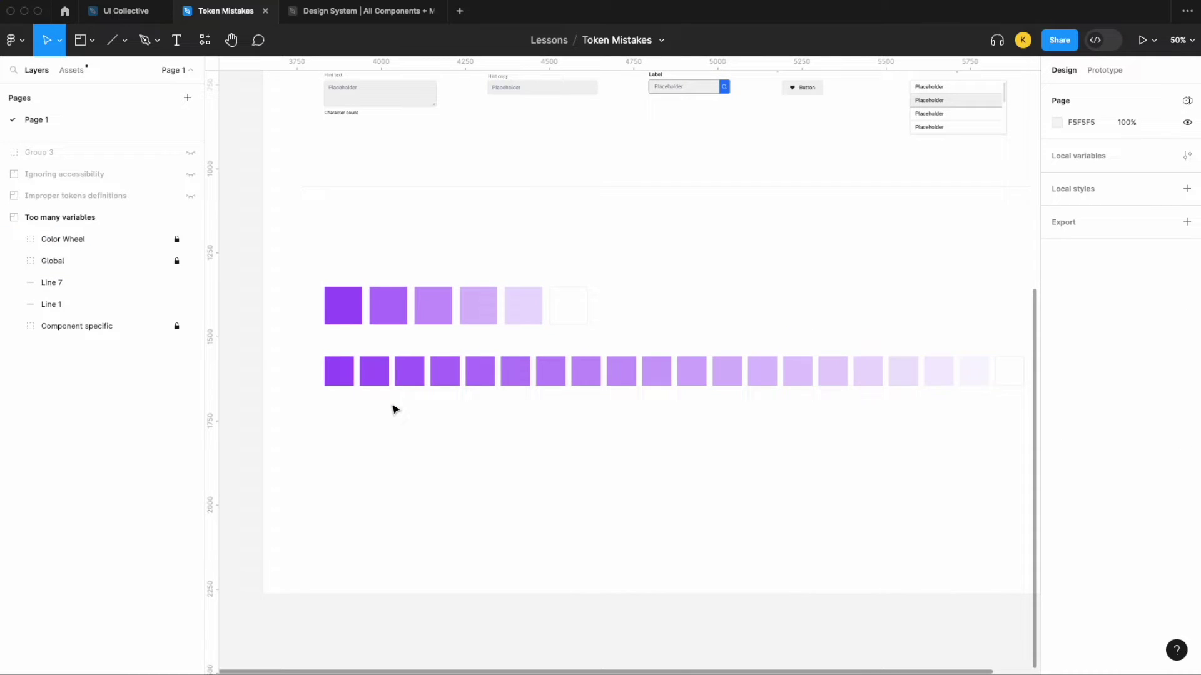
pyautogui.click(550, 463)
pyautogui.scroll(-2, 550, 463)
# Move to the Improper token definitions frame showing the Gap and Padding Variables lists
pyautogui.click(518, 625)
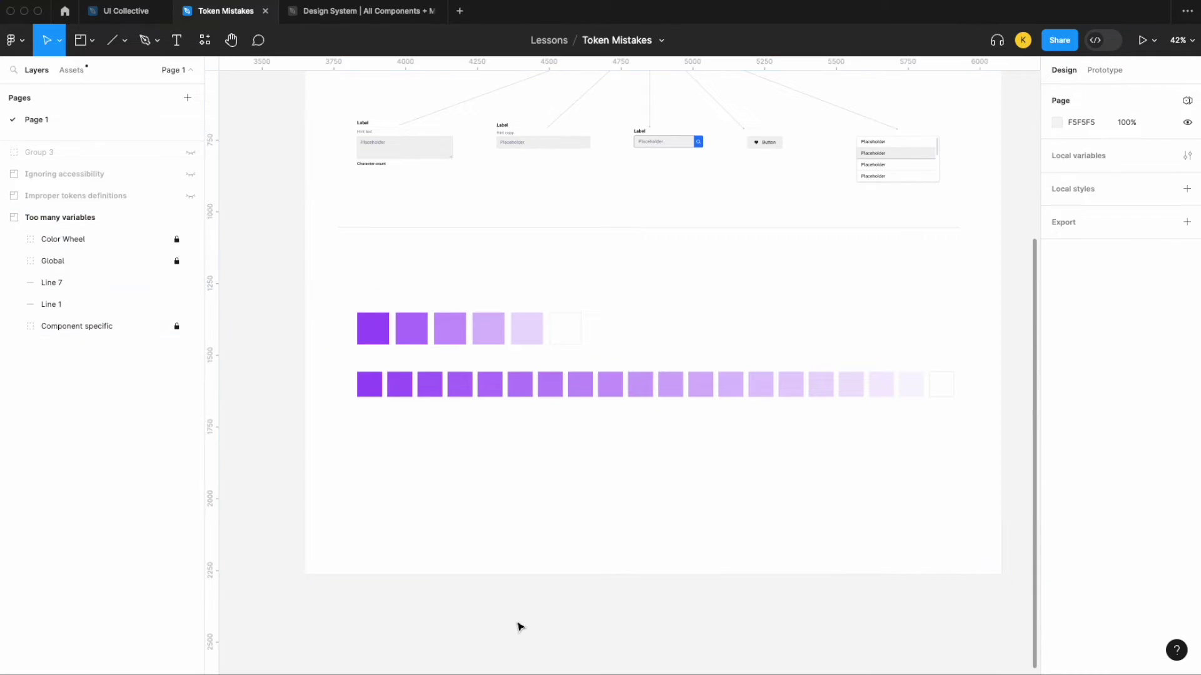
pyautogui.scroll(-2, 554, 595)
pyautogui.scroll(5, 464, 271)
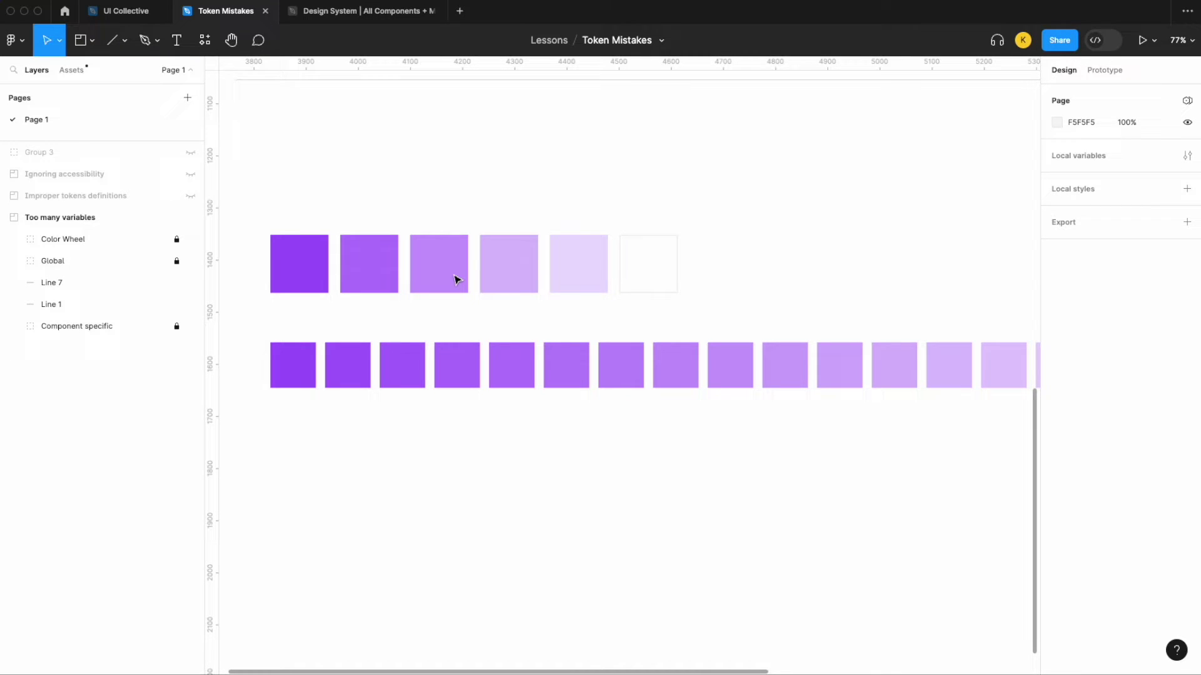
pyautogui.scroll(-5, 561, 275)
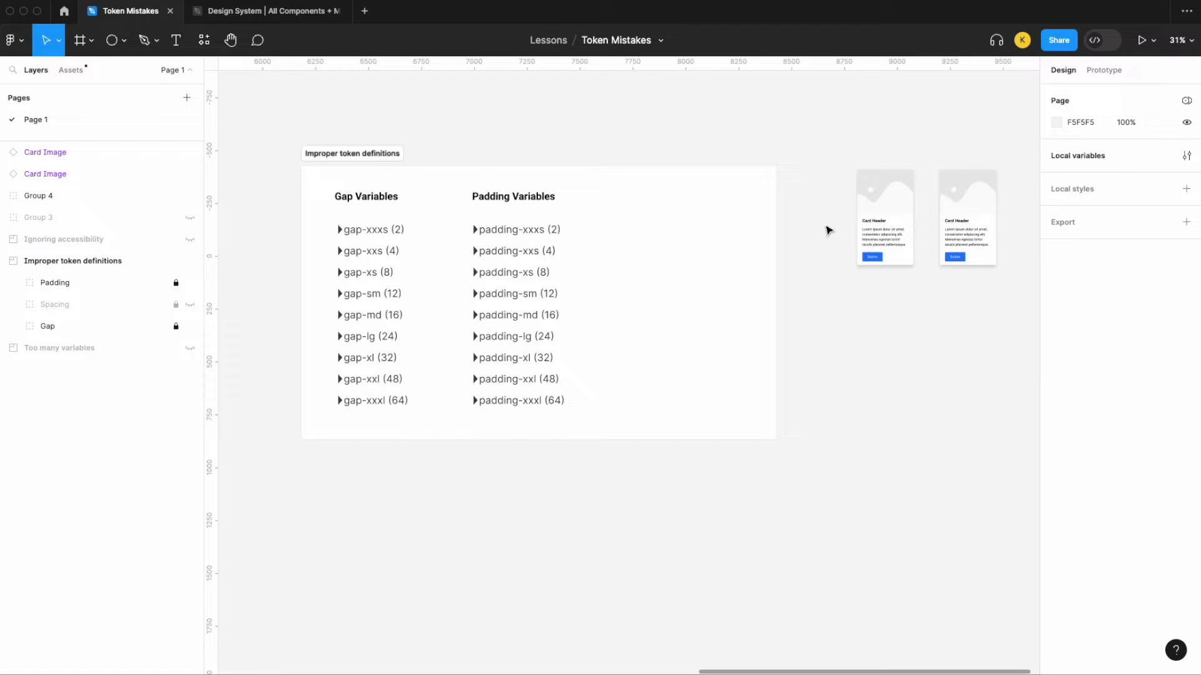
# Bring both Card Image cards beside the token definitions lists into view
pyautogui.scroll(2, 476, 355)
pyautogui.scroll(4, 451, 346)
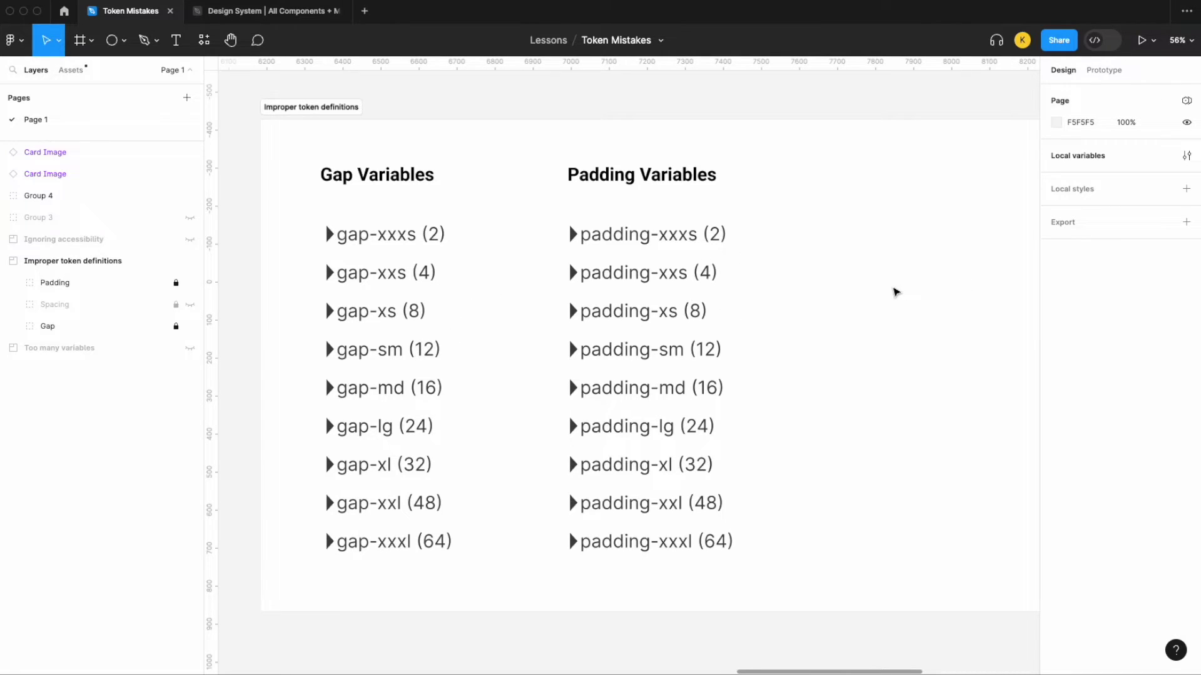
pyautogui.scroll(-5, 896, 292)
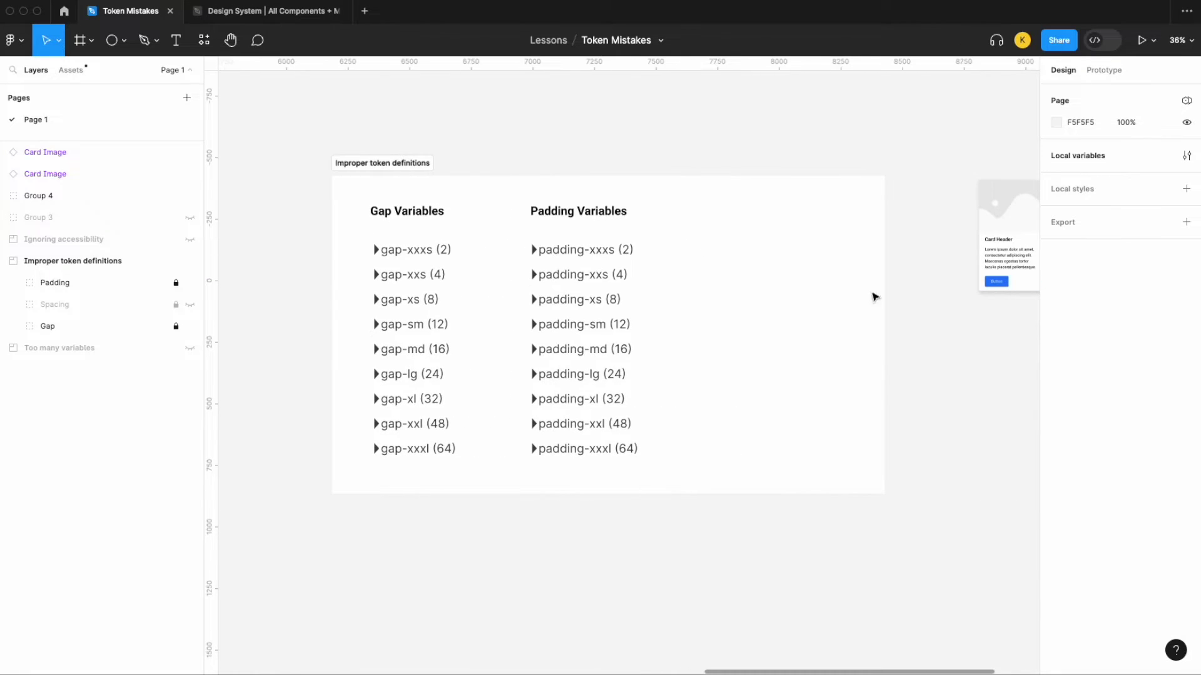
pyautogui.hscroll(-1, 768, 315)
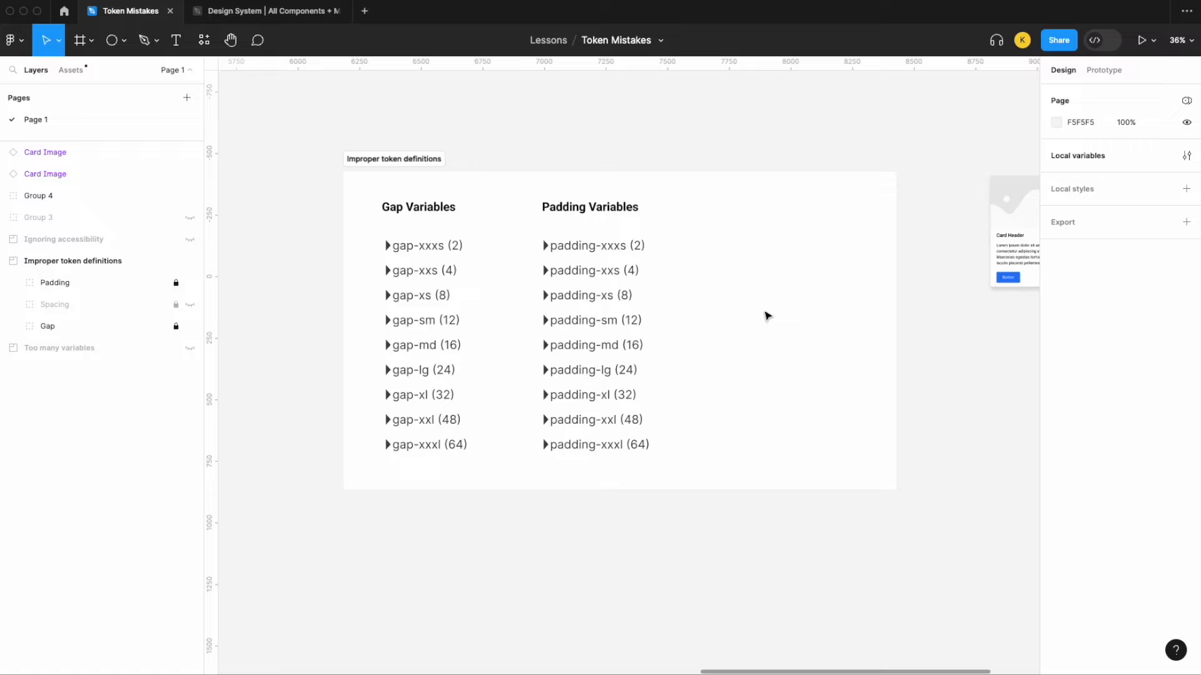
pyautogui.hscroll(8, 768, 316)
pyautogui.scroll(1, 894, 305)
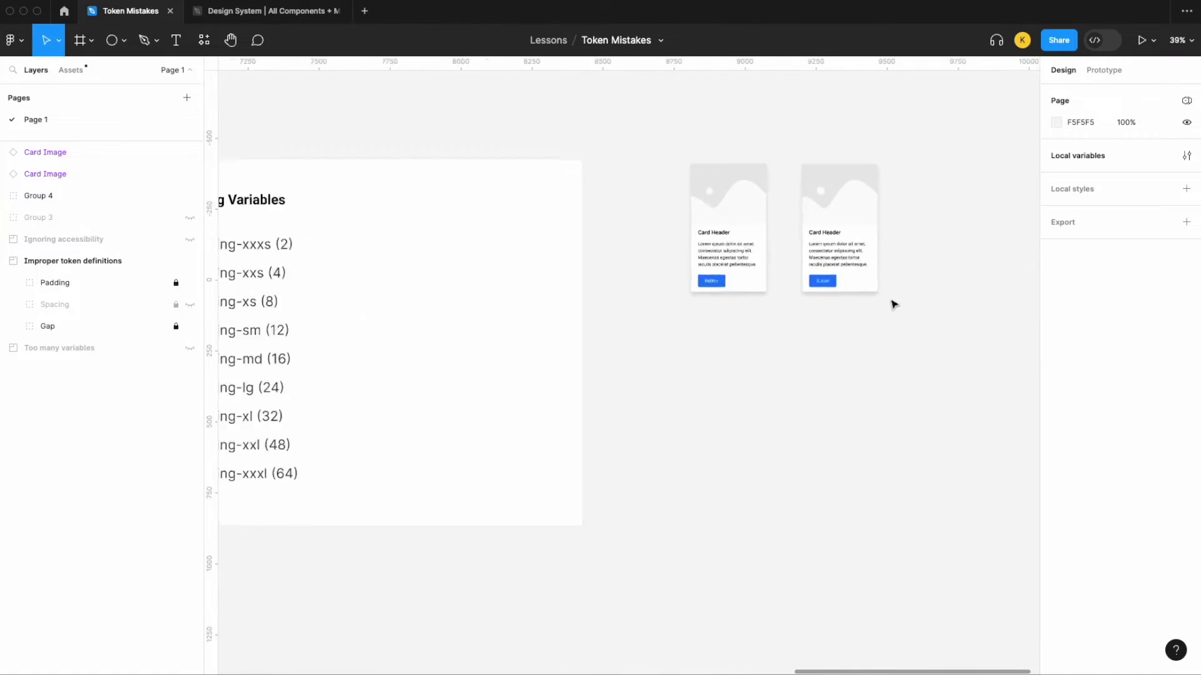
pyautogui.scroll(5, 894, 304)
# Wrap both Card Image cards in an auto layout frame with its gap bound to Gap-lg
pyautogui.click(785, 276)
pyautogui.keyDown('shift'); pyautogui.click(646, 260); pyautogui.keyUp('shift')
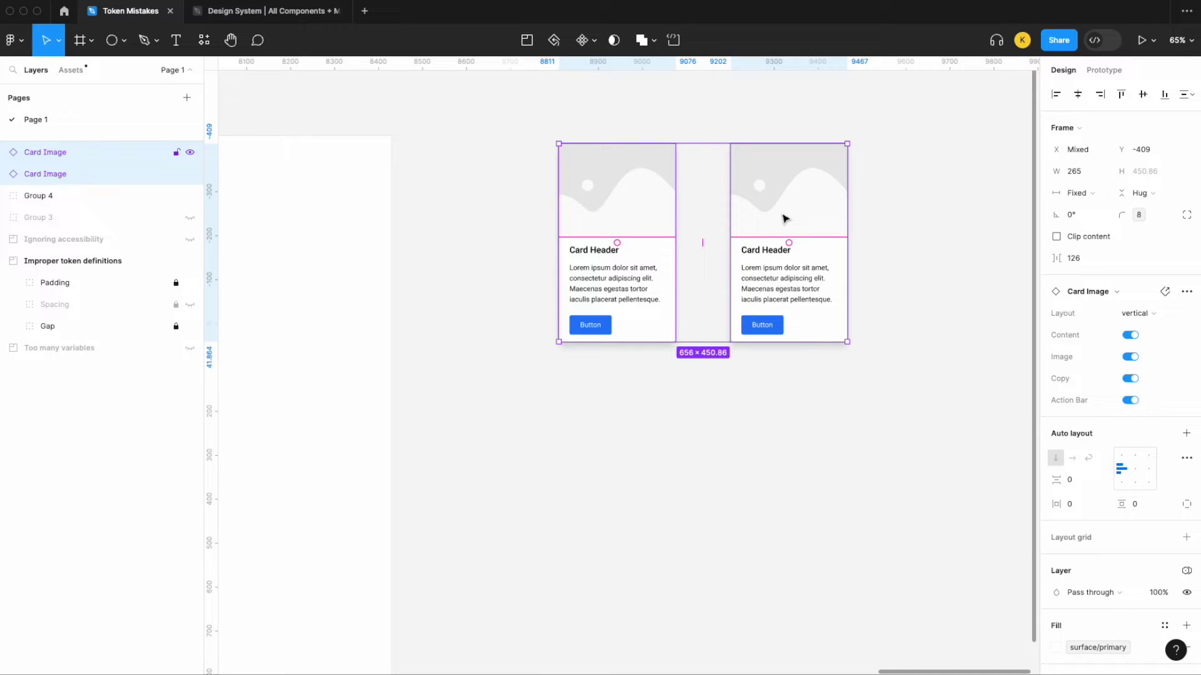
pyautogui.hotkey('shift', 'a')
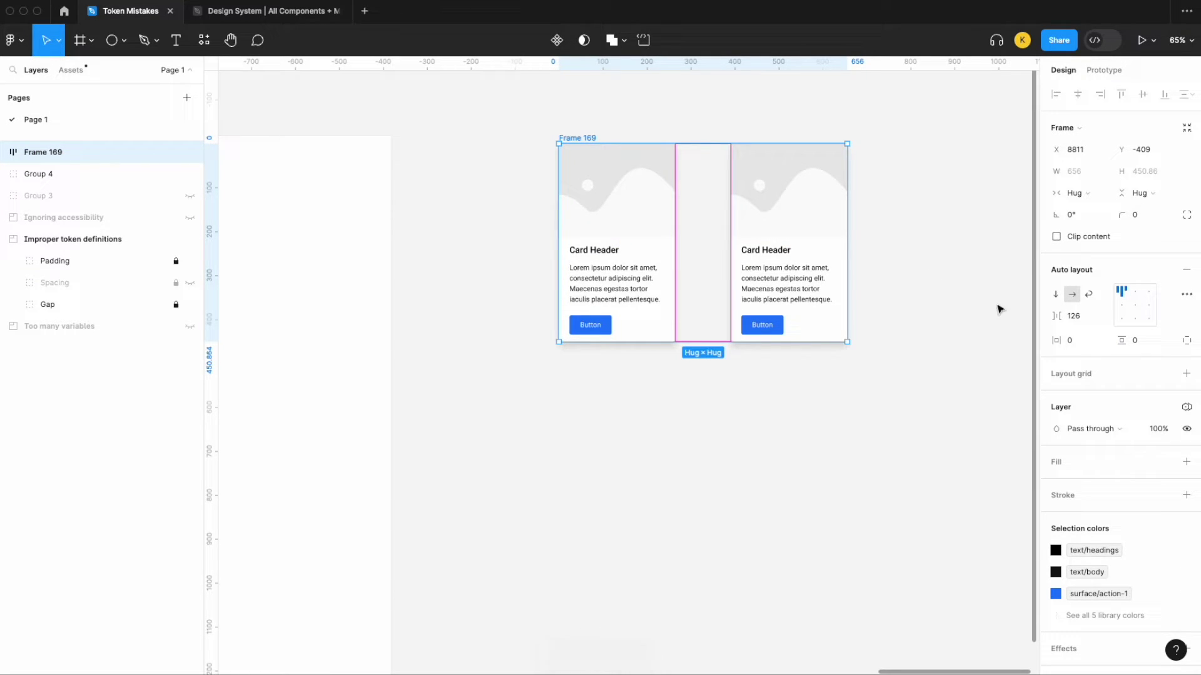
pyautogui.click(1104, 319)
pyautogui.click(1097, 361)
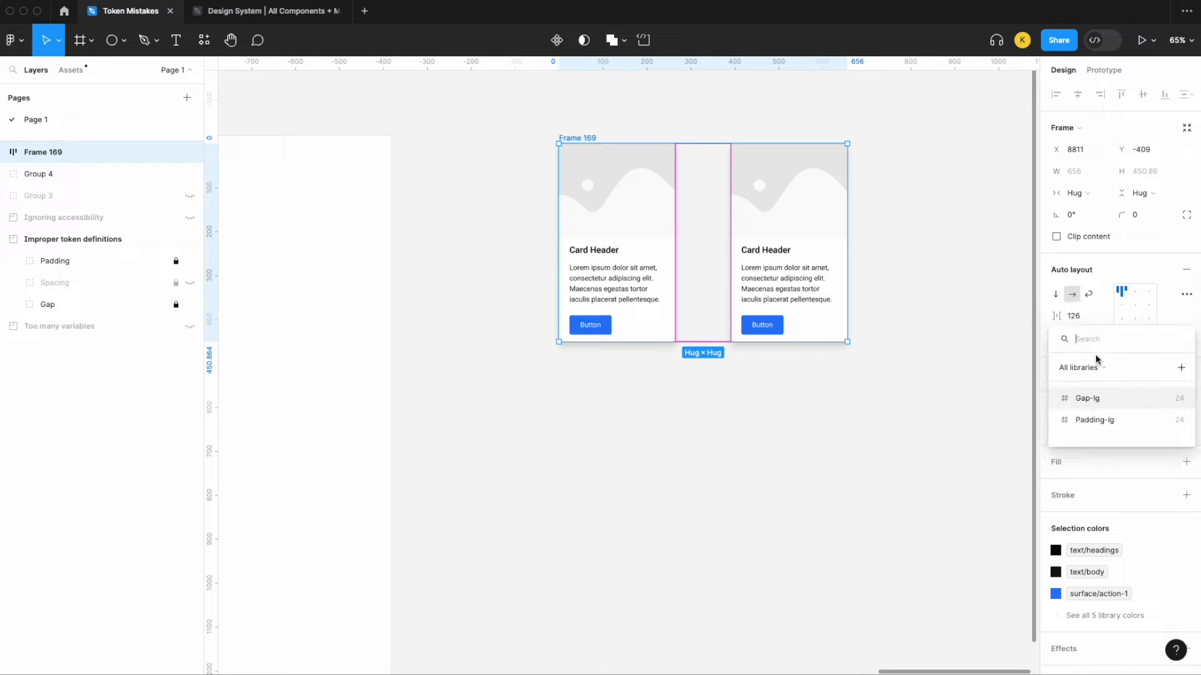
pyautogui.click(1116, 403)
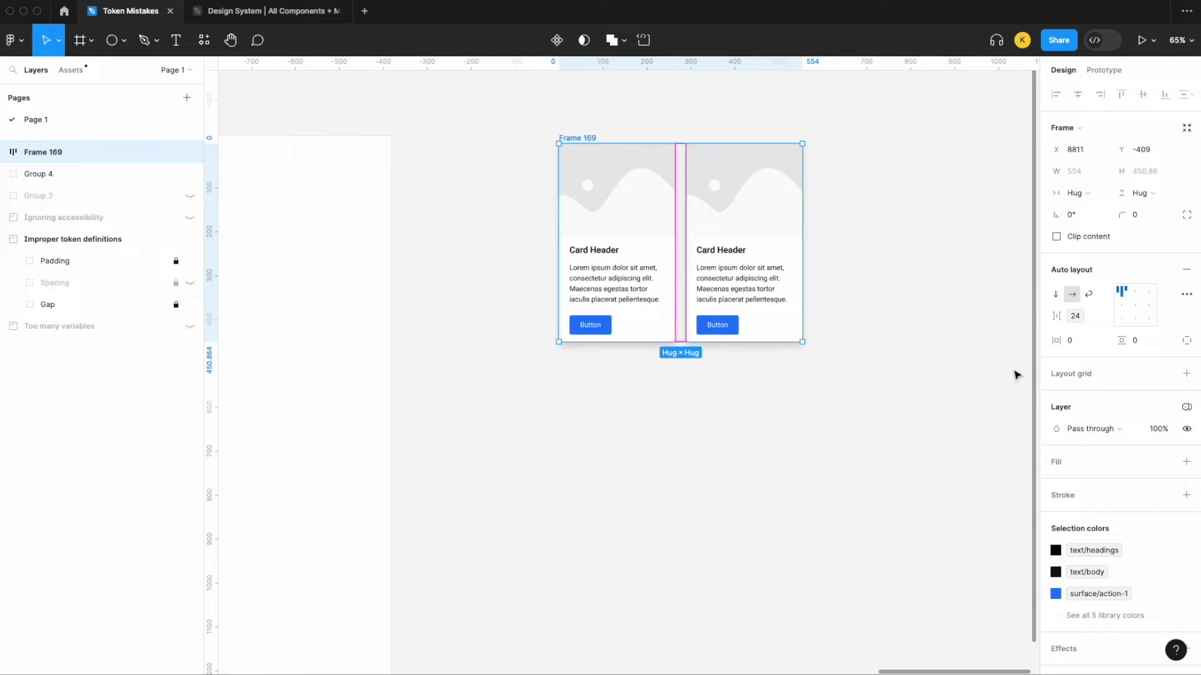
# Bind Frame 169's horizontal padding to the Padding-lg variable
pyautogui.click(1092, 340)
pyautogui.click(1103, 342)
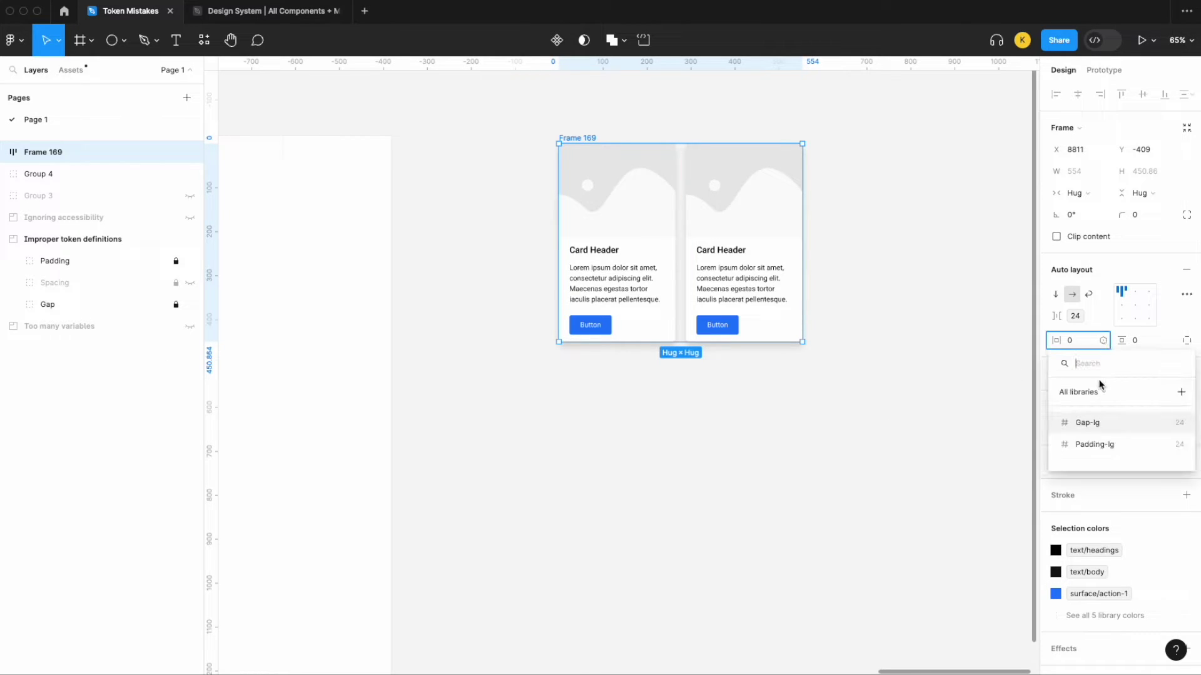
pyautogui.click(1134, 445)
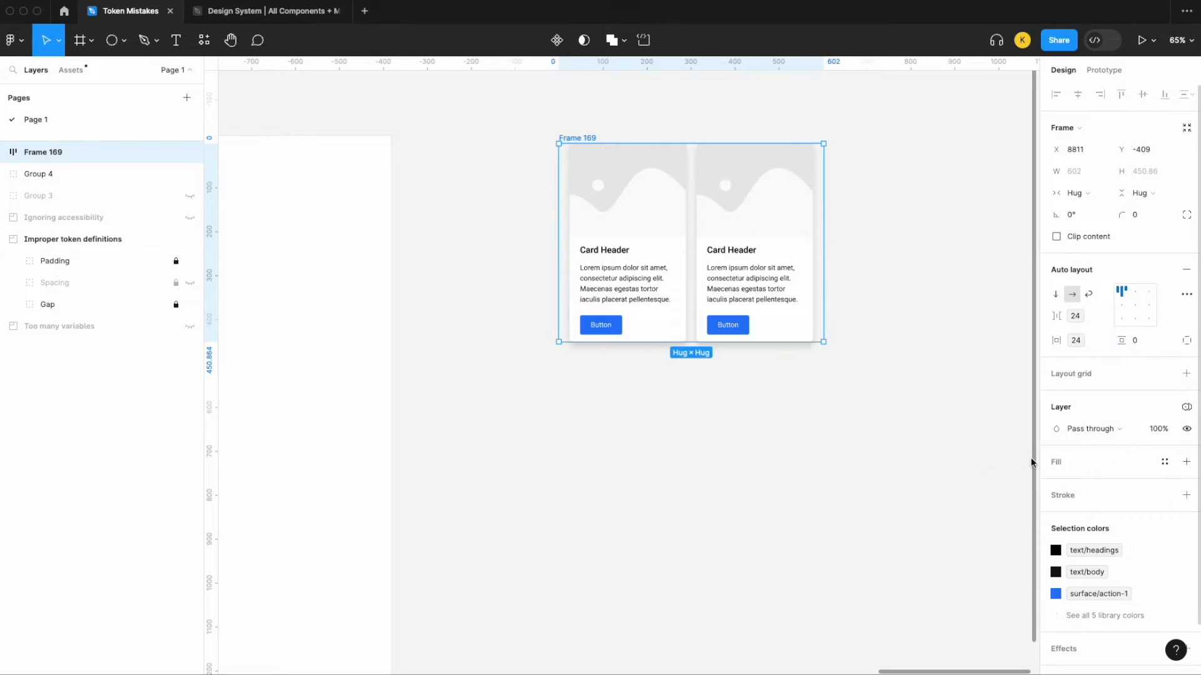
pyautogui.press('Escape')
pyautogui.click(1182, 157)
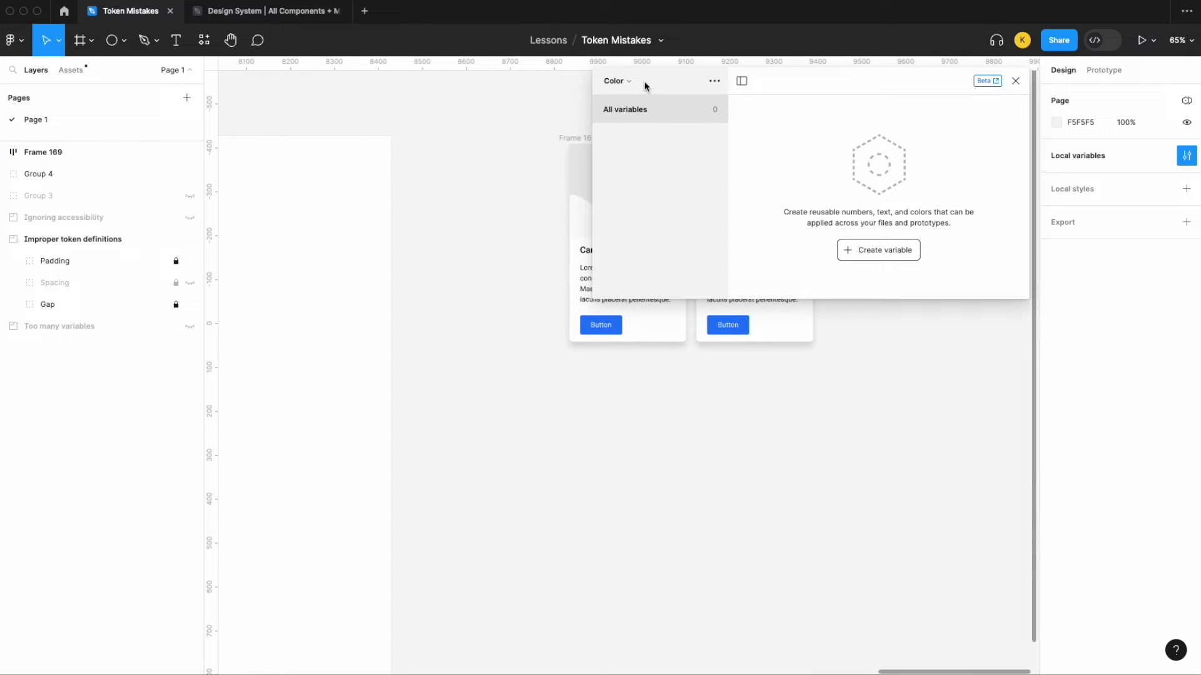
# Look through Collection 1's variables, then close the panel to return to Frame 169
pyautogui.click(619, 82)
pyautogui.click(626, 123)
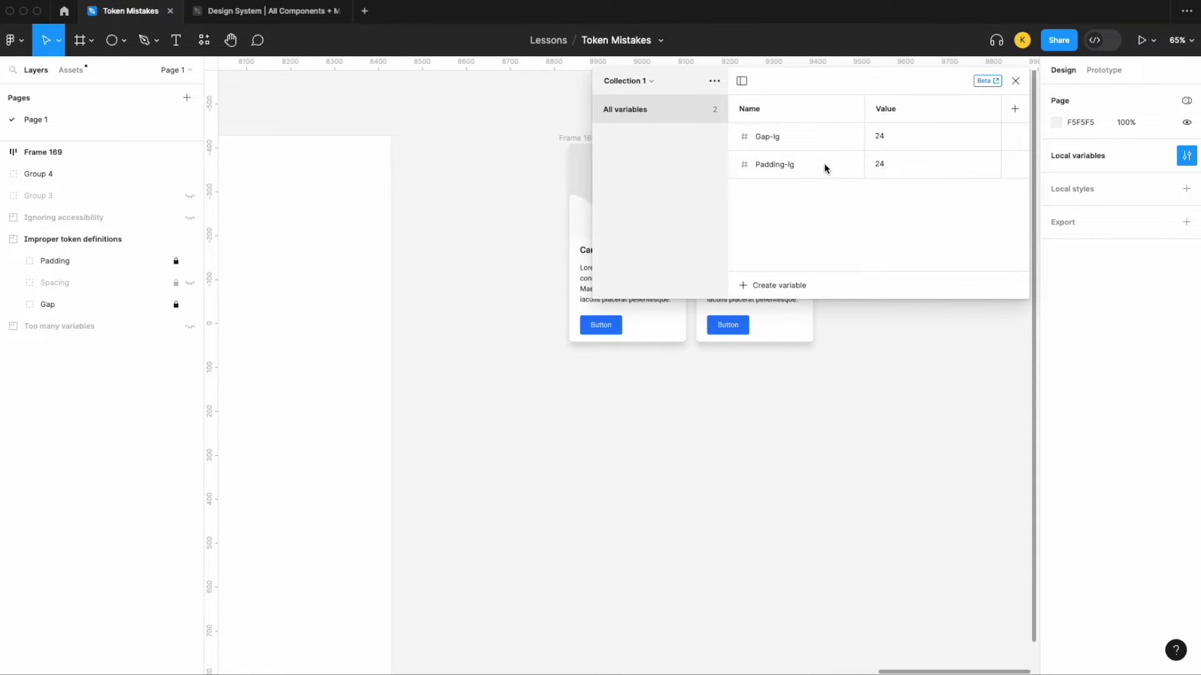
pyautogui.hscroll(-15, 416, 294)
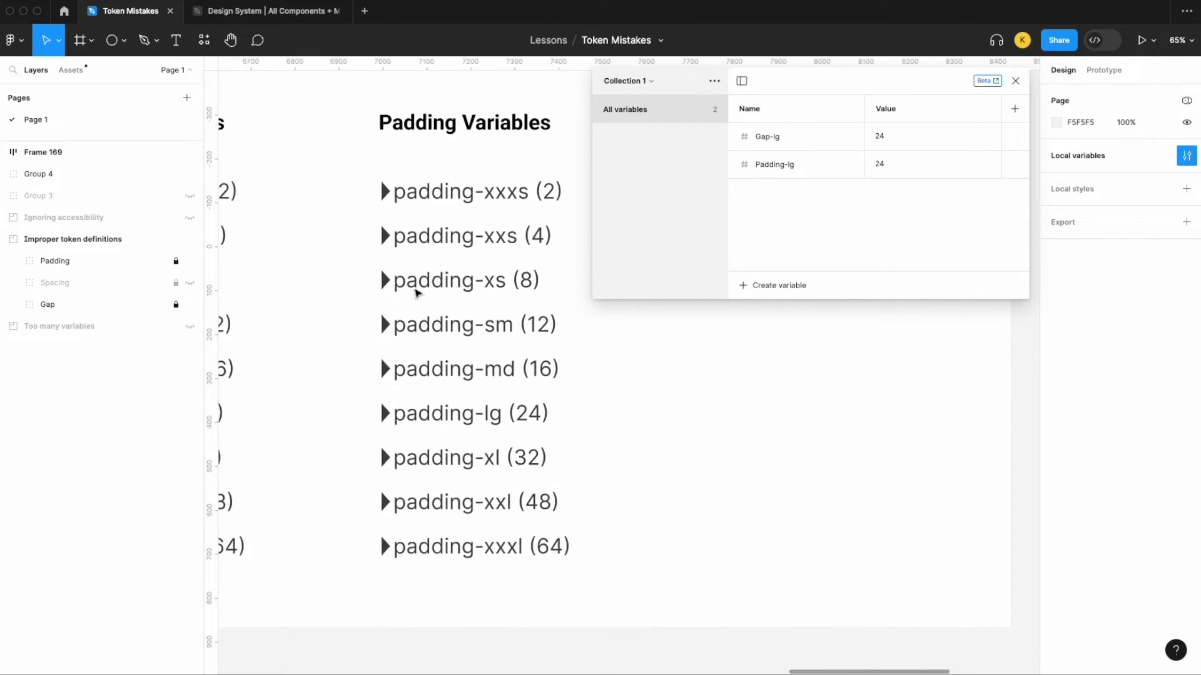
pyautogui.hscroll(2, 408, 418)
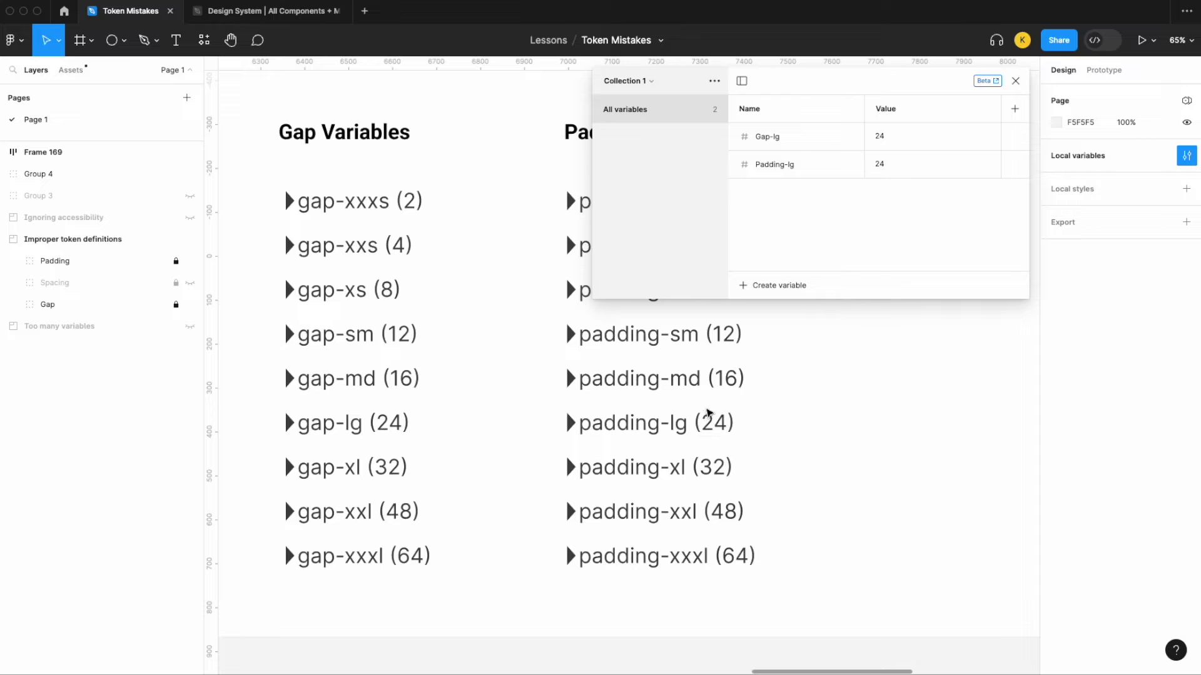
pyautogui.click(1015, 80)
pyautogui.hscroll(15, 858, 275)
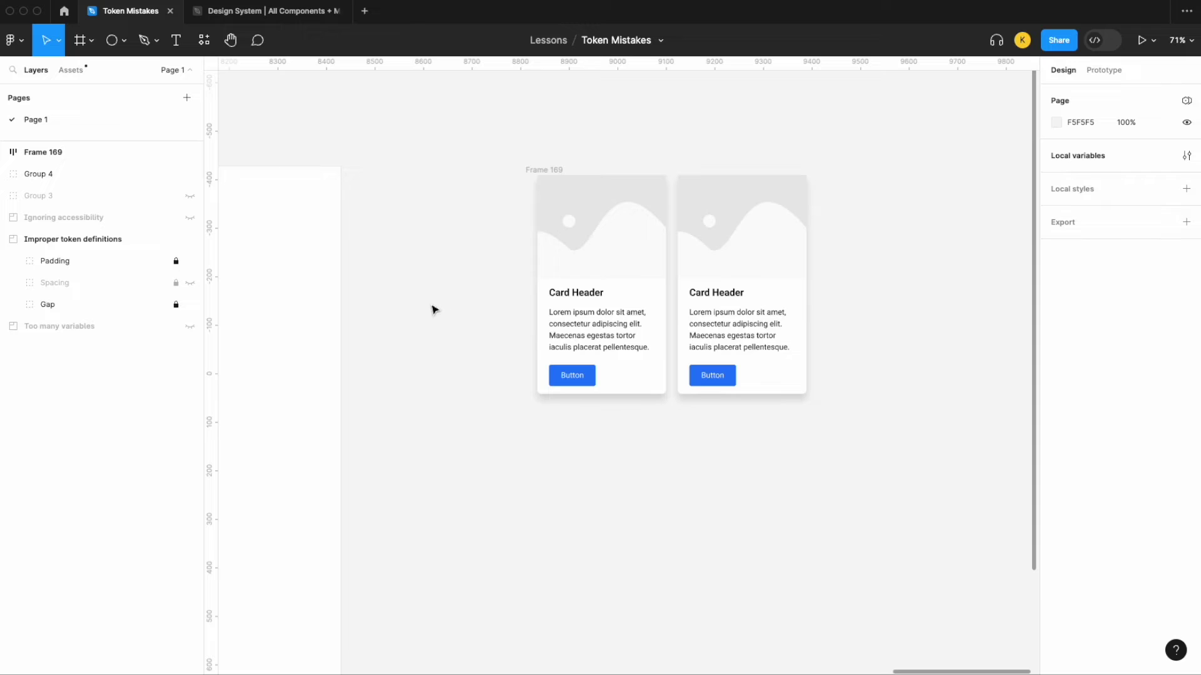
pyautogui.keyDown('ctrl'); pyautogui.scroll(-3, 431, 308); pyautogui.keyUp('ctrl')
# Unhide the Spacing layer to show the Spacing Variables list, xxxs (2) to xxxl (64)
pyautogui.hscroll(-10, 431, 308)
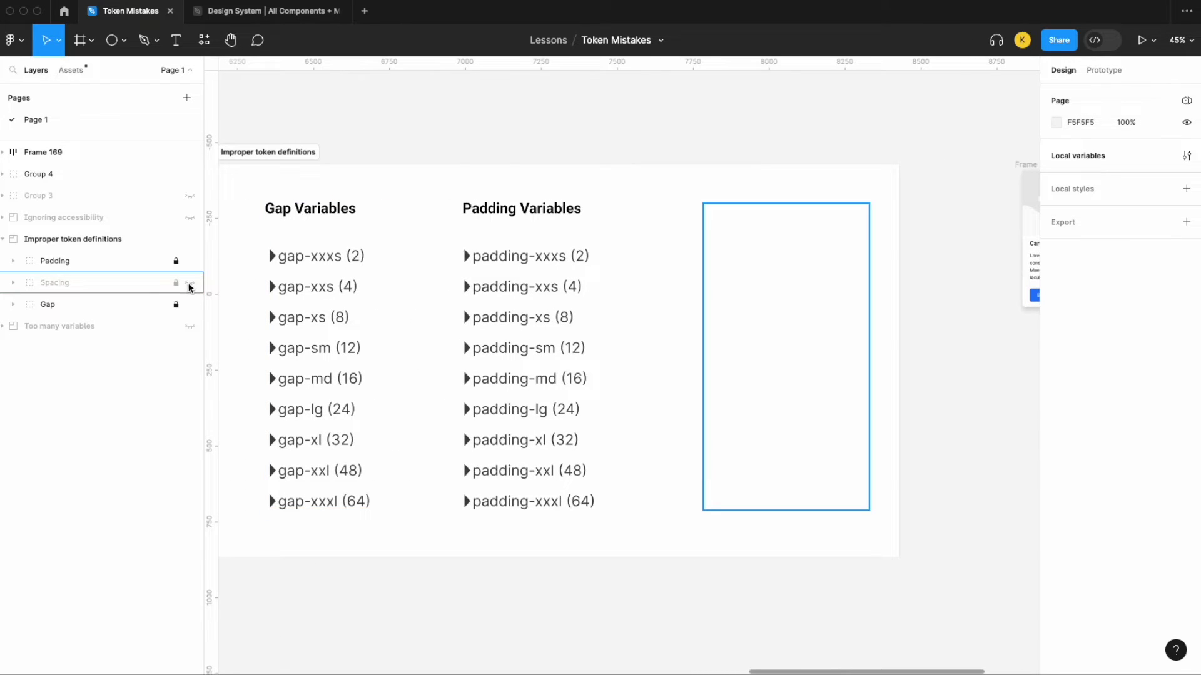
pyautogui.click(190, 284)
pyautogui.hscroll(-2, 748, 306)
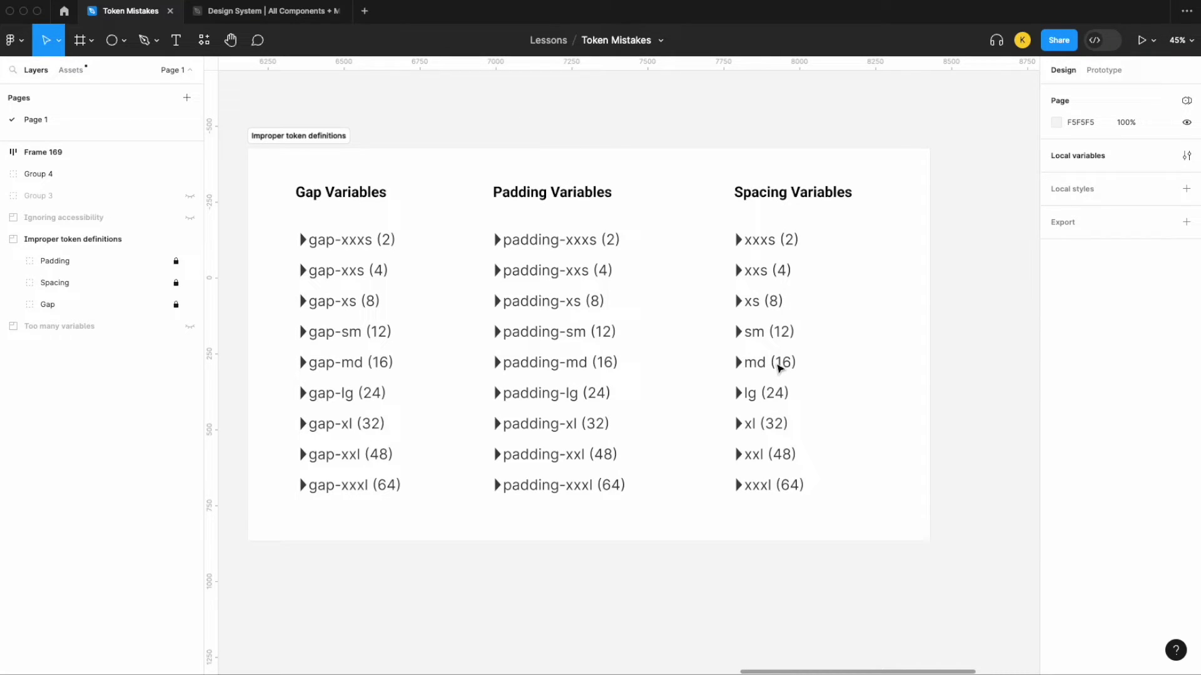
pyautogui.hscroll(8, 780, 368)
# Duplicate the right-hand card from Frame 169 and place the copy below the frame
pyautogui.click(749, 227)
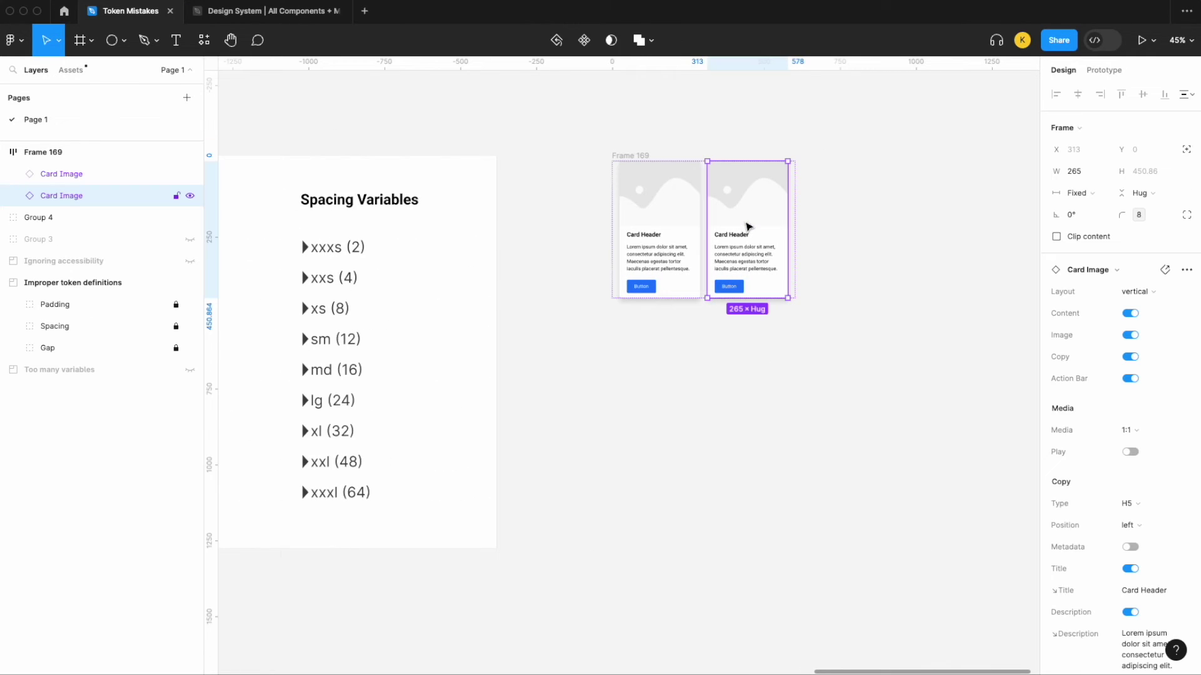
pyautogui.hotkey('ctrl', 'd')
pyautogui.moveTo(772, 225); pyautogui.dragTo(773, 396)
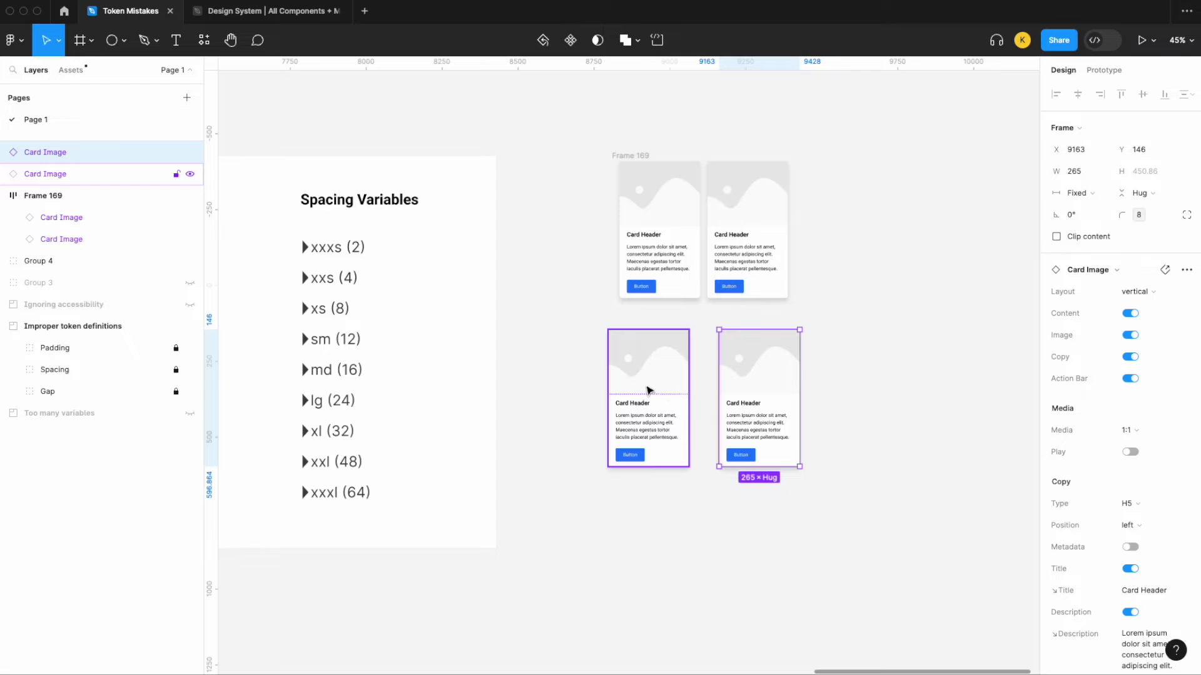
pyautogui.click(853, 304)
# Create a number variable named Spacing/lg with value 24
pyautogui.click(1187, 156)
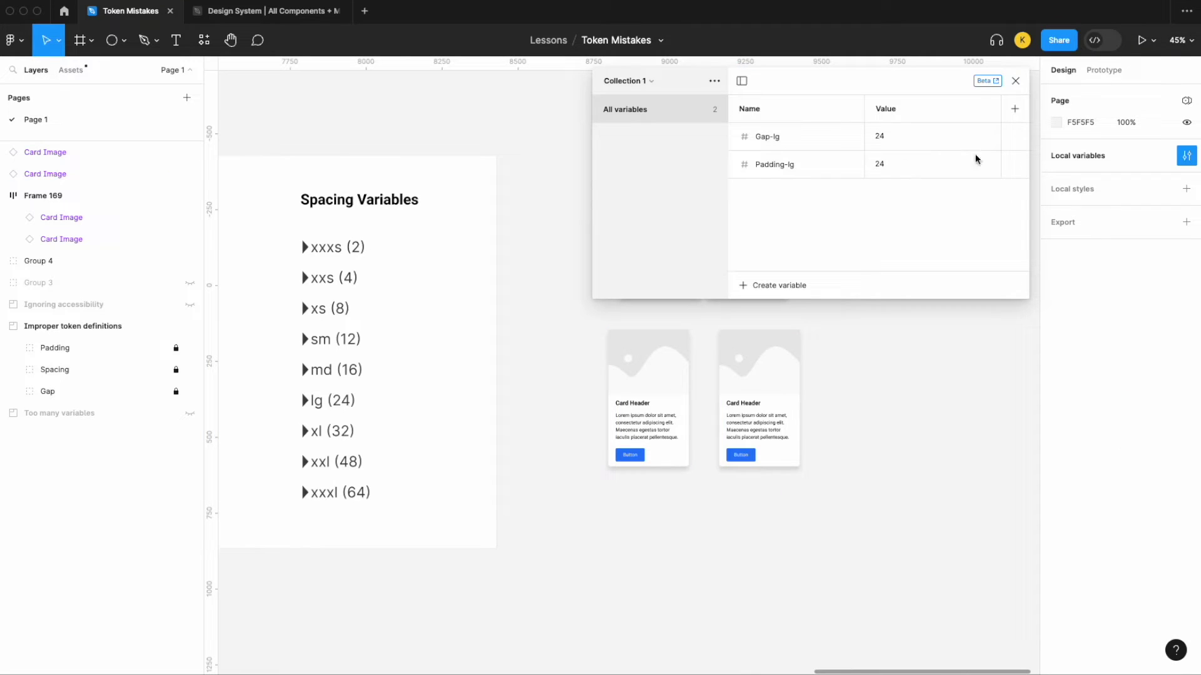
pyautogui.click(778, 285)
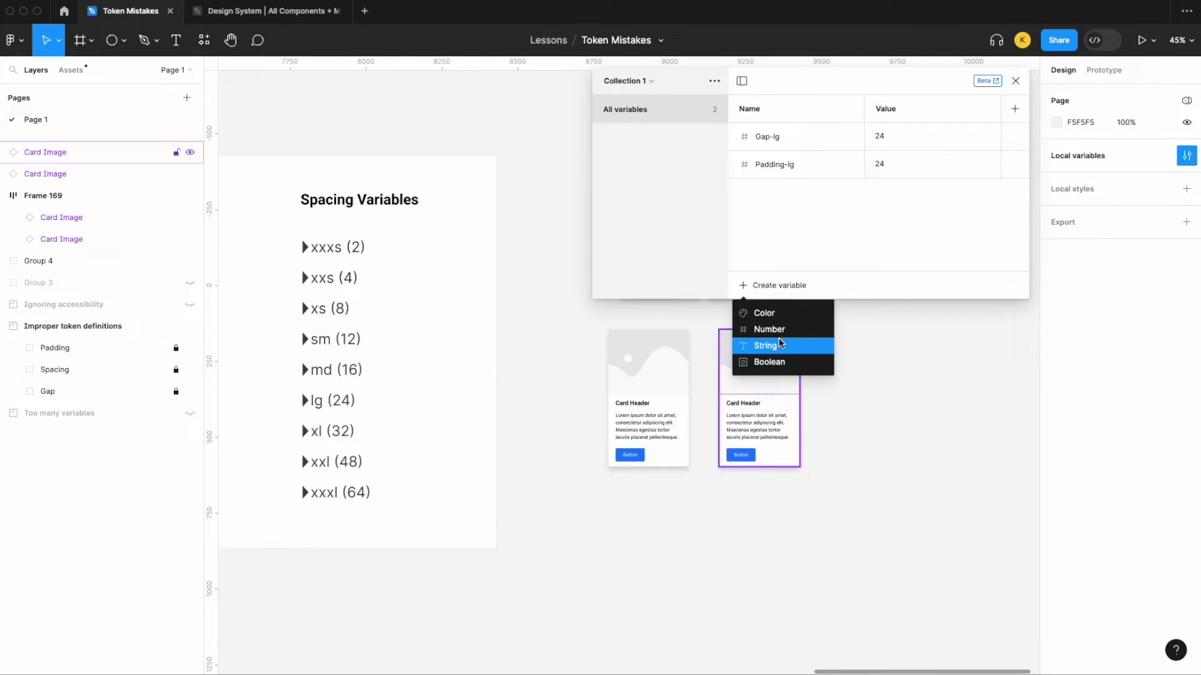
pyautogui.click(781, 327)
pyautogui.write('Spacing/lg')
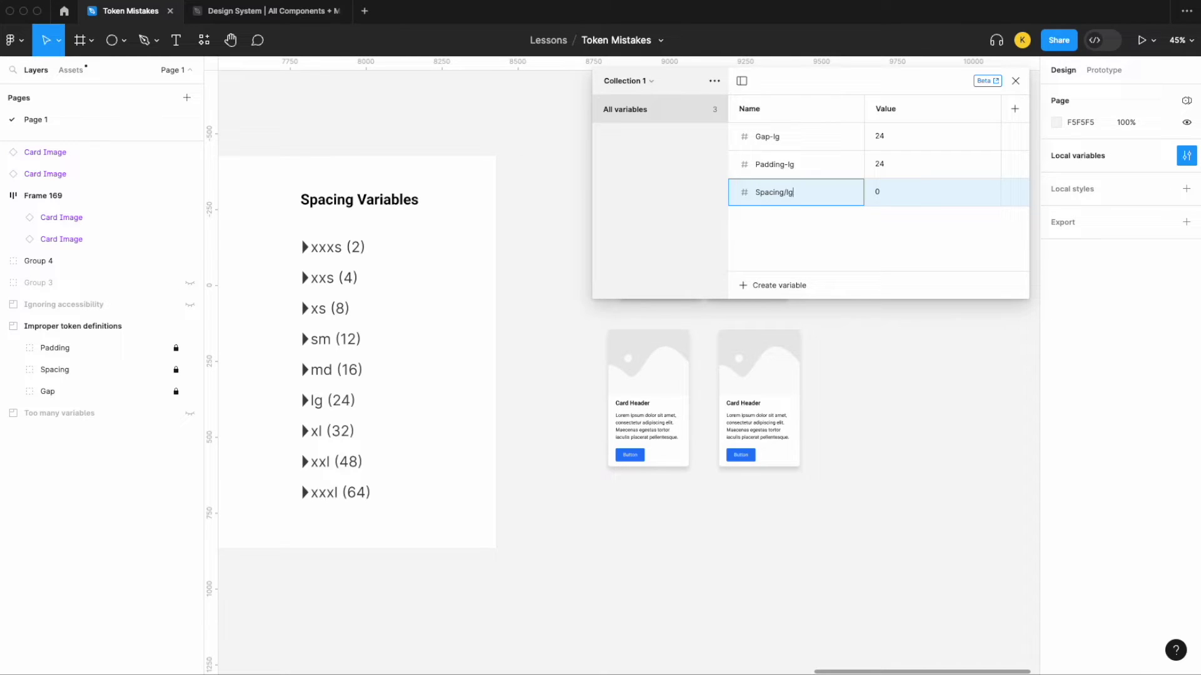
pyautogui.press('Return')
pyautogui.click(898, 234)
pyautogui.write('24')
pyautogui.press('Return')
pyautogui.click(1016, 85)
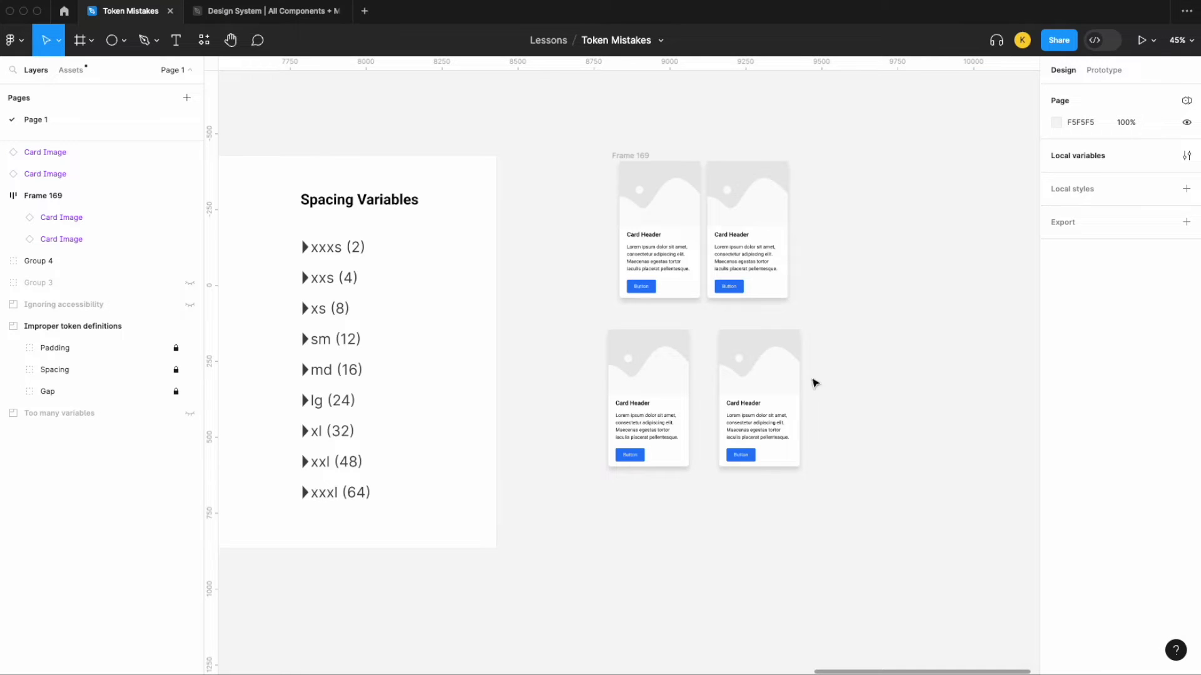
pyautogui.click(650, 376)
# Wrap the two card copies in an auto layout frame with its gap bound to Spacing/lg
pyautogui.keyDown('shift'); pyautogui.click(760, 376); pyautogui.keyUp('shift')
pyautogui.hotkey('shift', 'a')
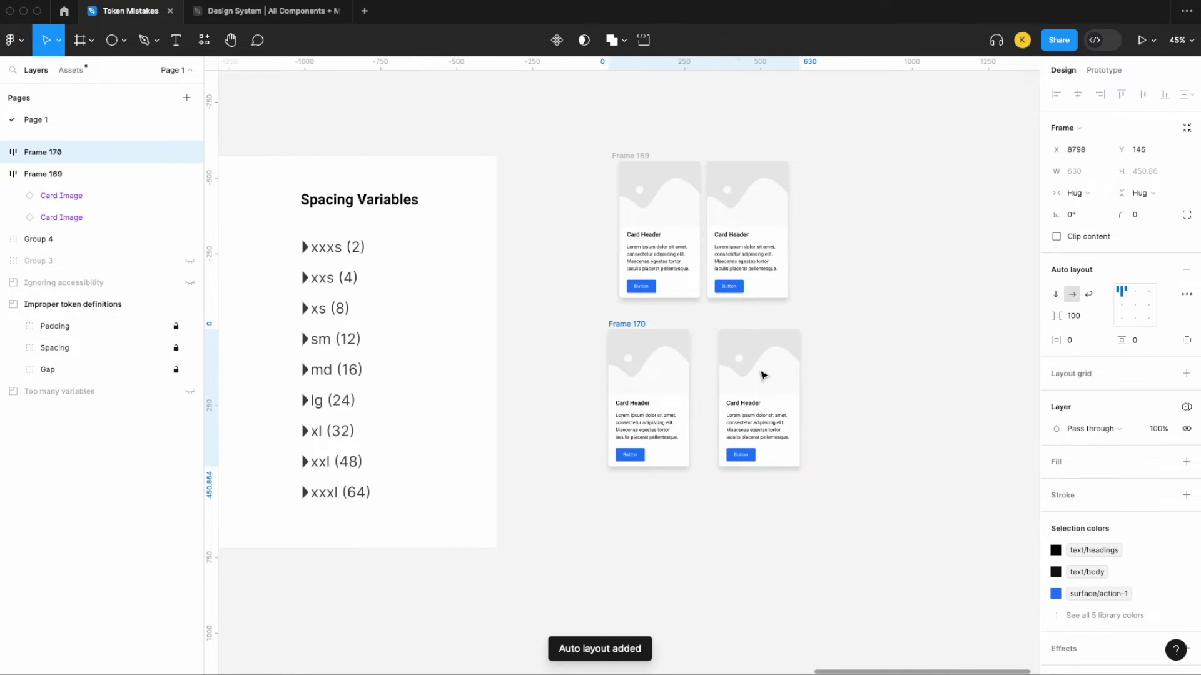
pyautogui.click(1100, 317)
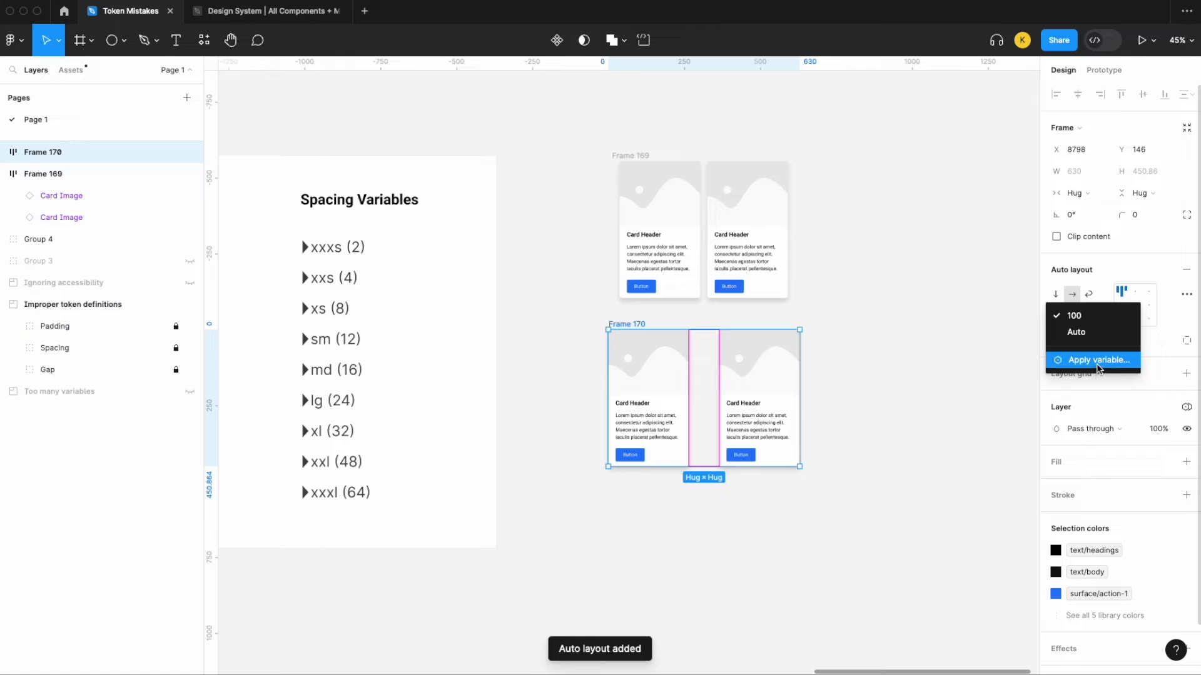
pyautogui.click(1099, 359)
pyautogui.click(1114, 469)
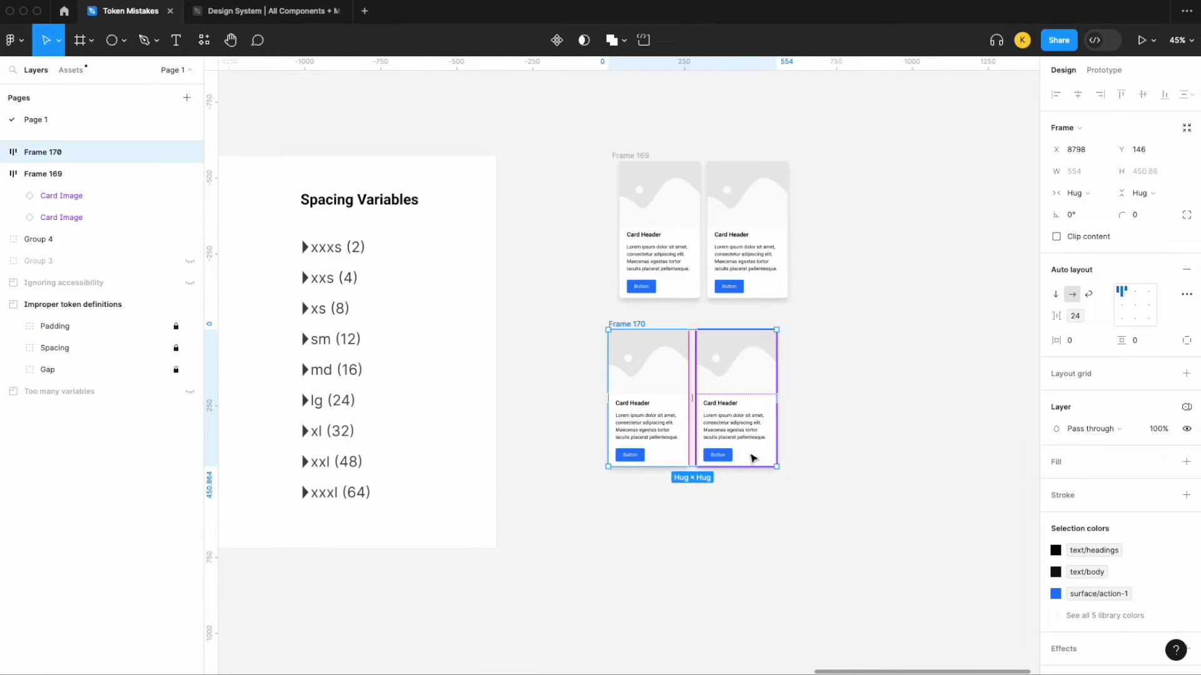
# Bind Frame 170's horizontal padding to Spacing/lg and check the resulting spacing
pyautogui.scroll(5, 750, 456)
pyautogui.click(1077, 341)
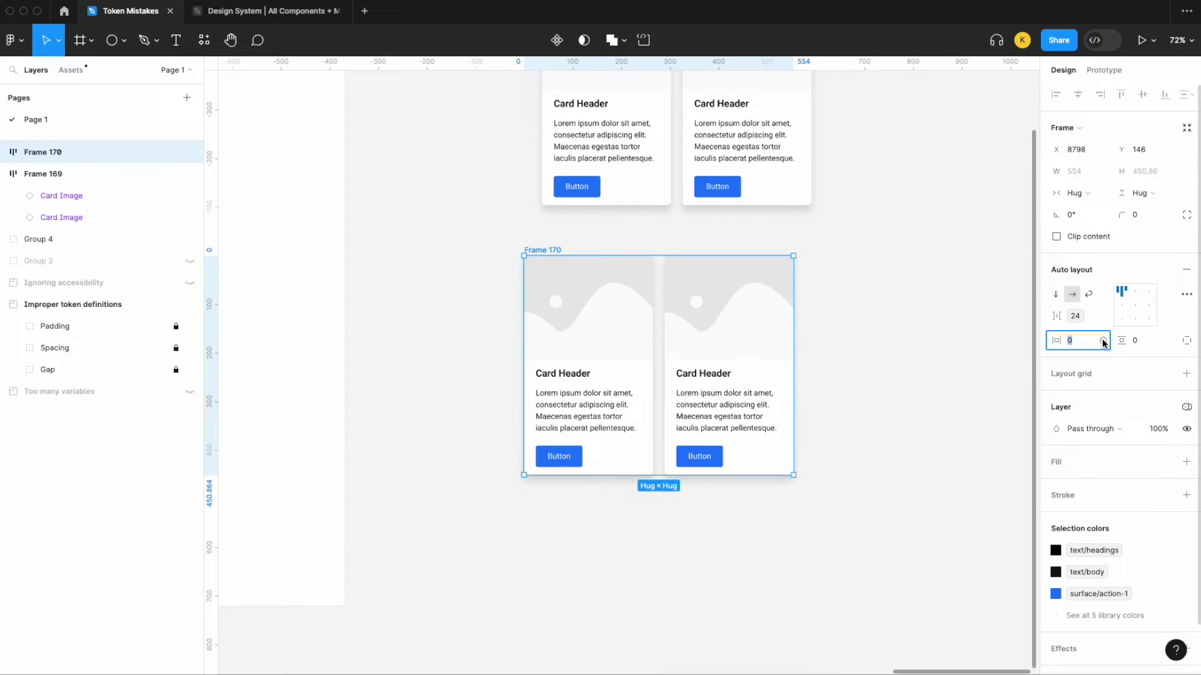
pyautogui.click(1102, 340)
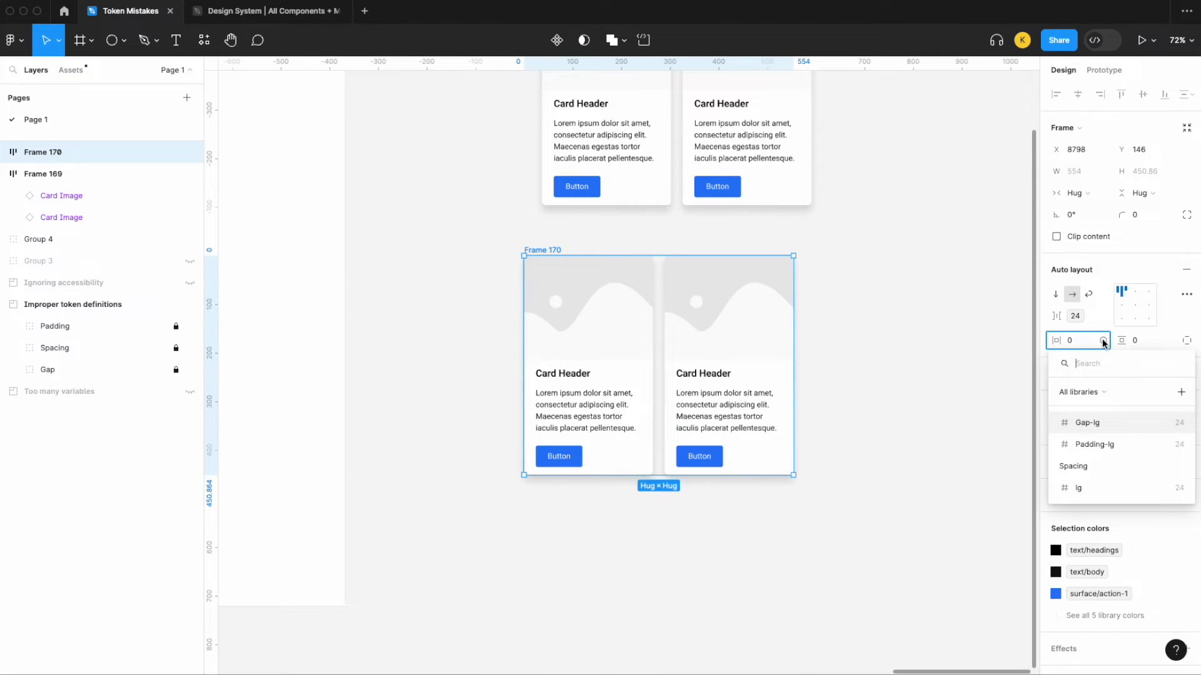
pyautogui.click(1082, 488)
pyautogui.click(890, 372)
pyautogui.scroll(-2, 889, 372)
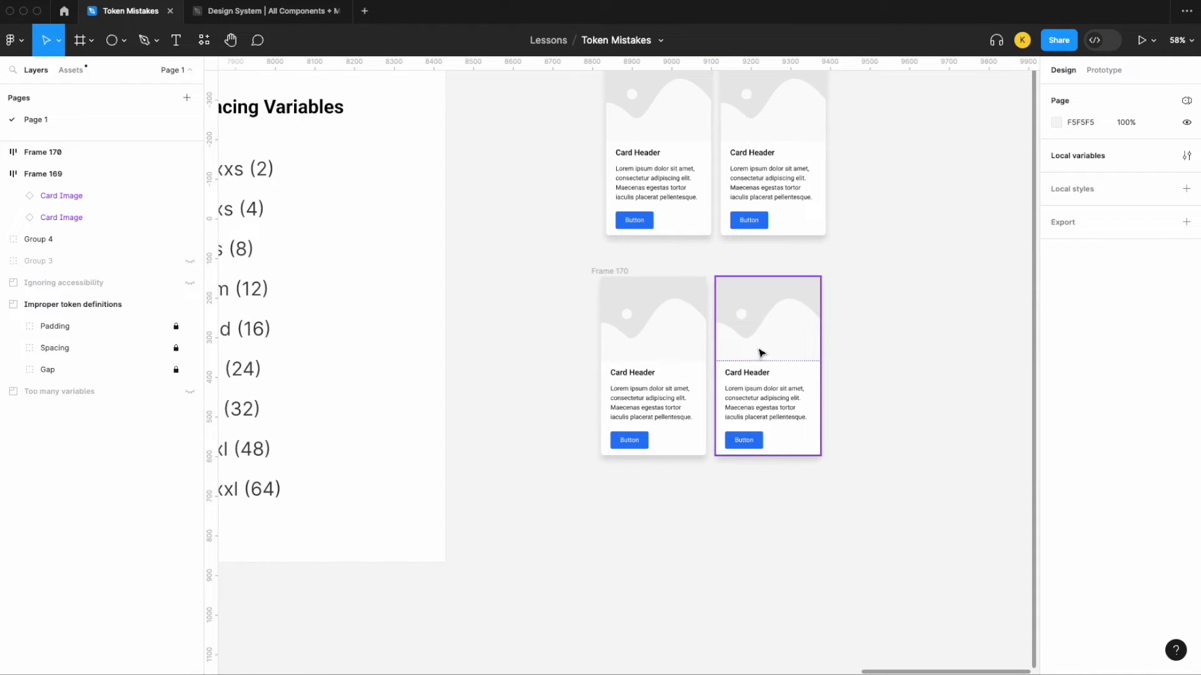
pyautogui.click(611, 270)
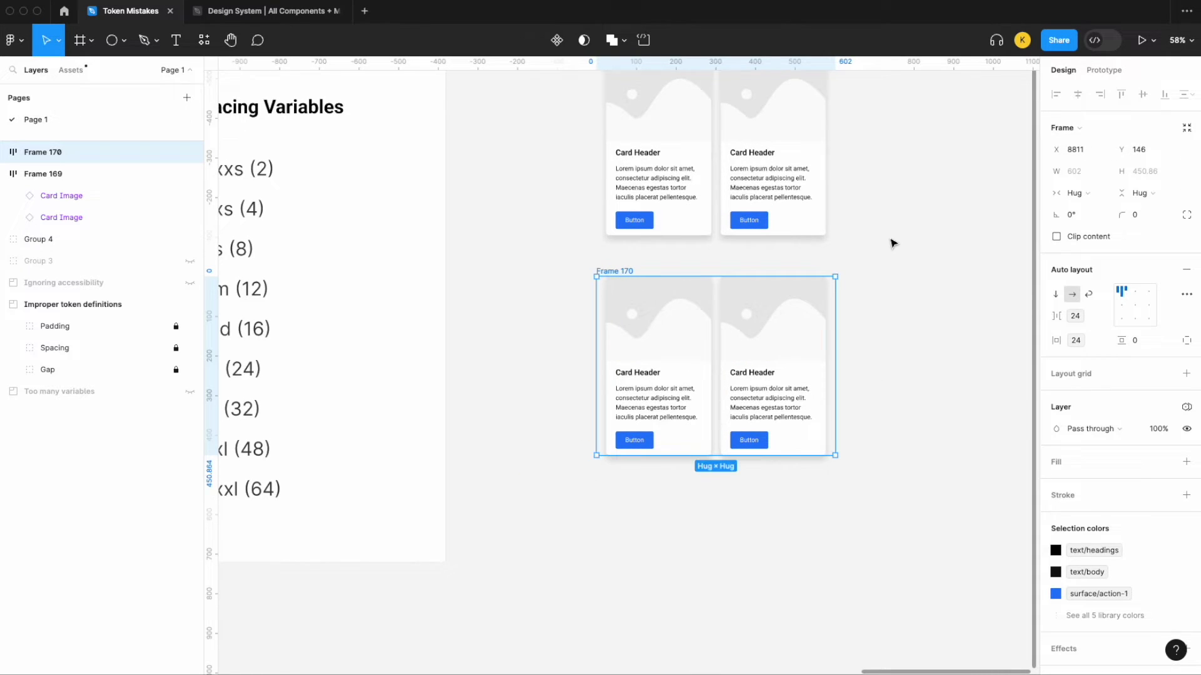
pyautogui.scroll(3, 893, 242)
pyautogui.click(936, 330)
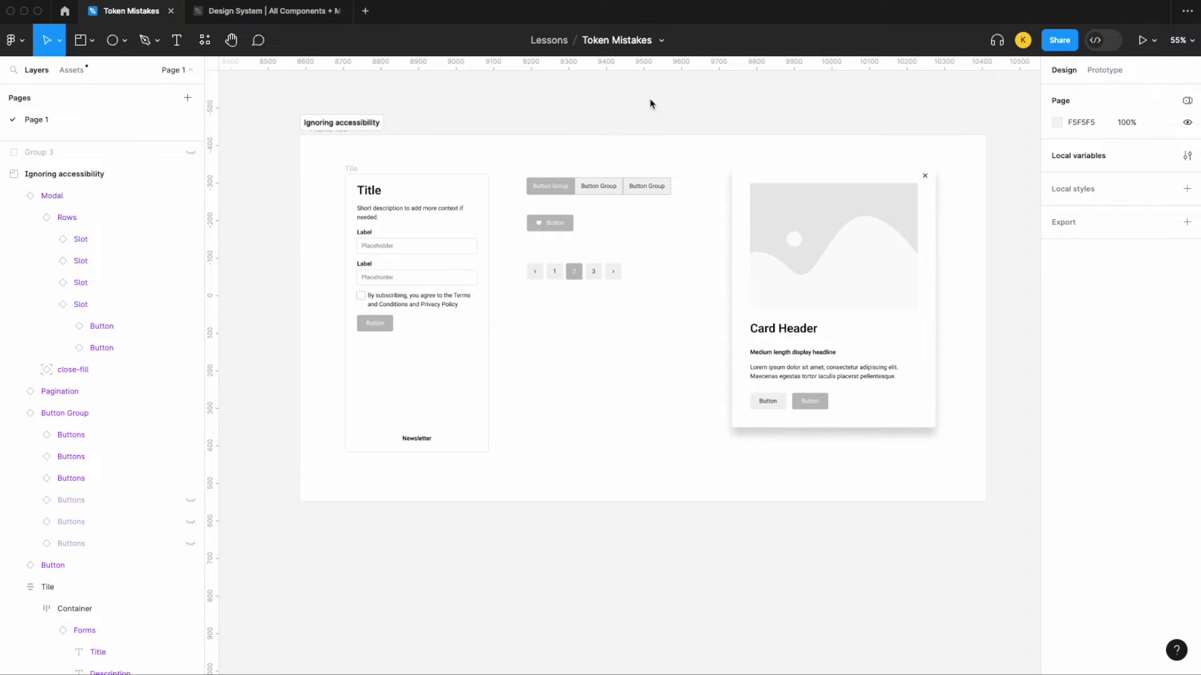
# Scroll up to the blank canvas above the Ignoring accessibility frame
pyautogui.scroll(5, 651, 103)
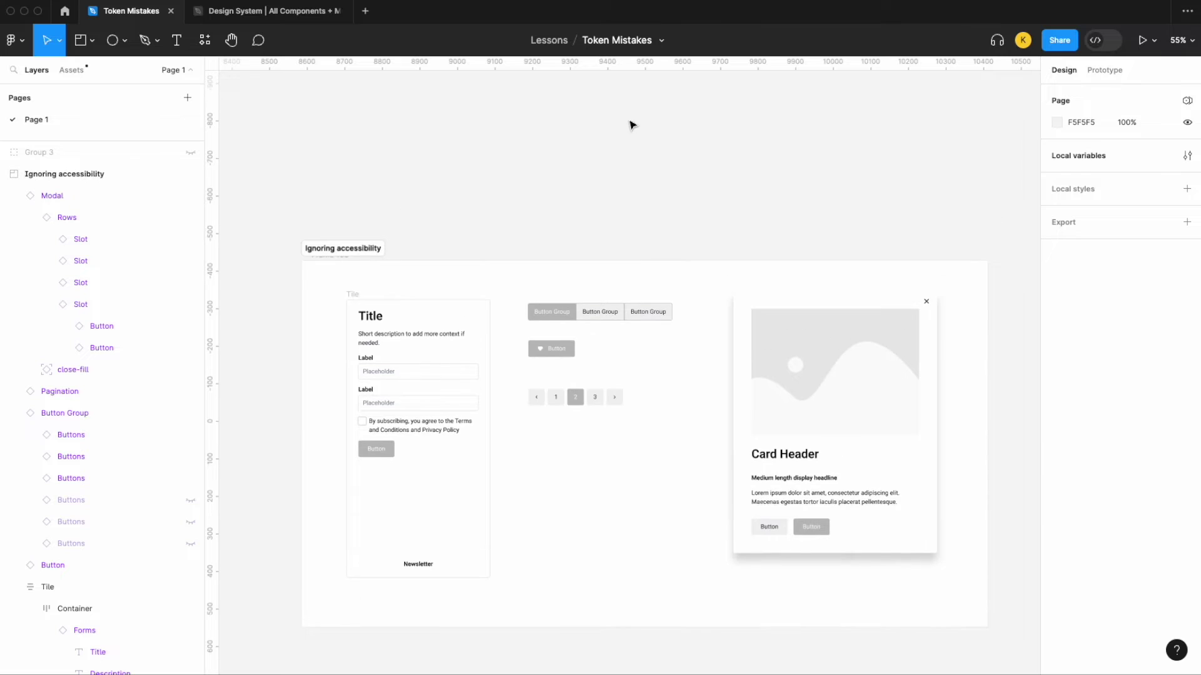
pyautogui.scroll(4, 630, 160)
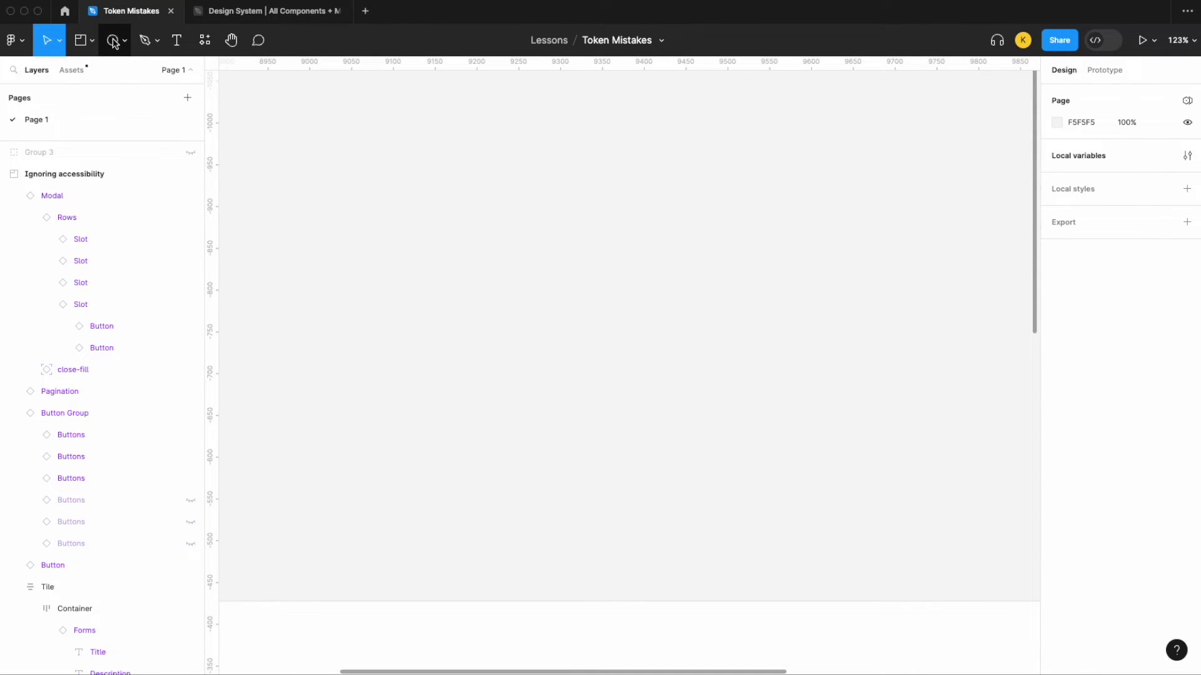
pyautogui.press('o')
pyautogui.moveTo(522, 197); pyautogui.dragTo(675, 321)
pyautogui.click(705, 300)
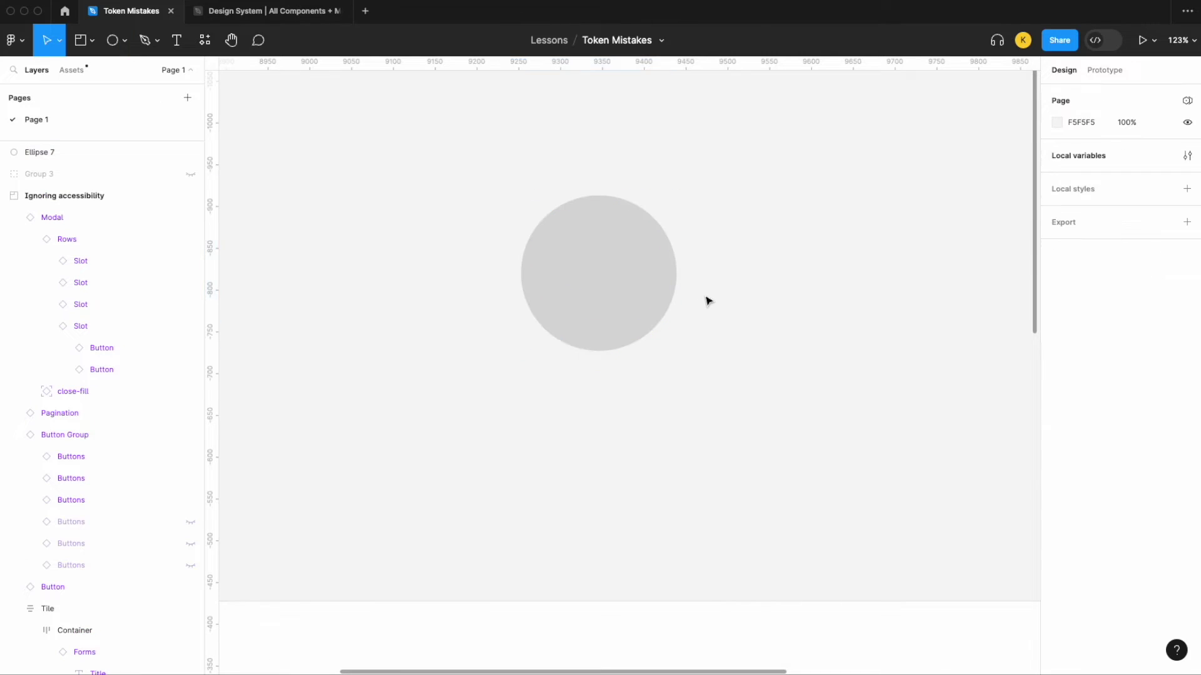
pyautogui.scroll(4, 705, 300)
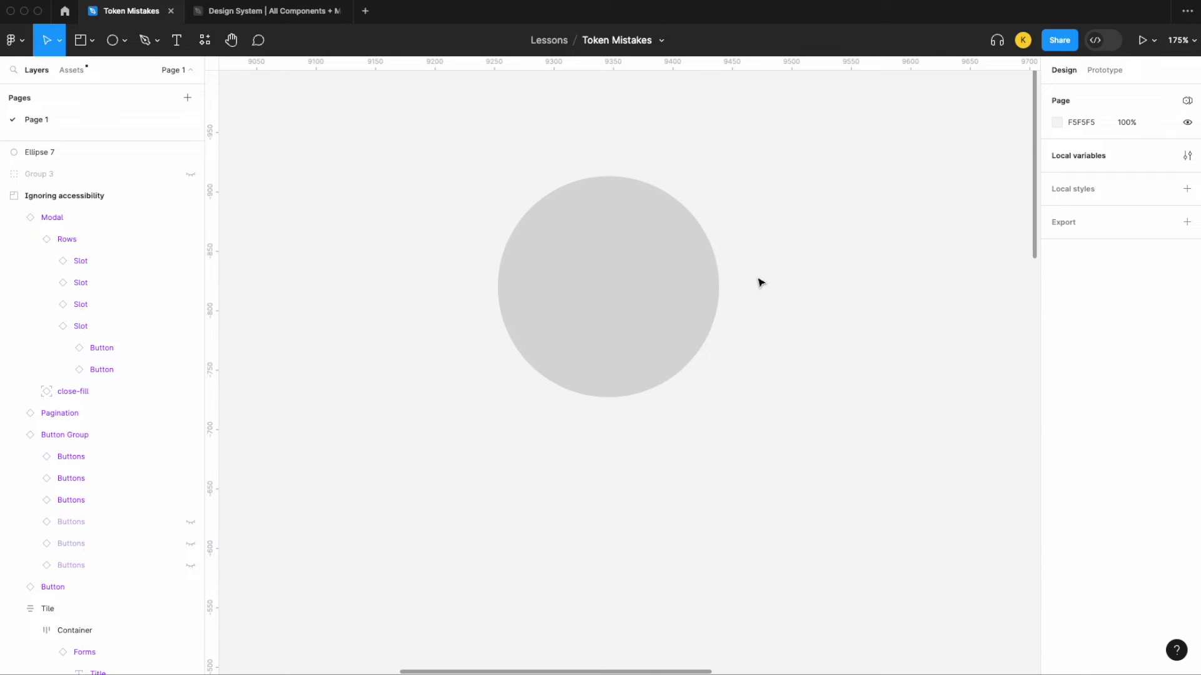
pyautogui.click(694, 276)
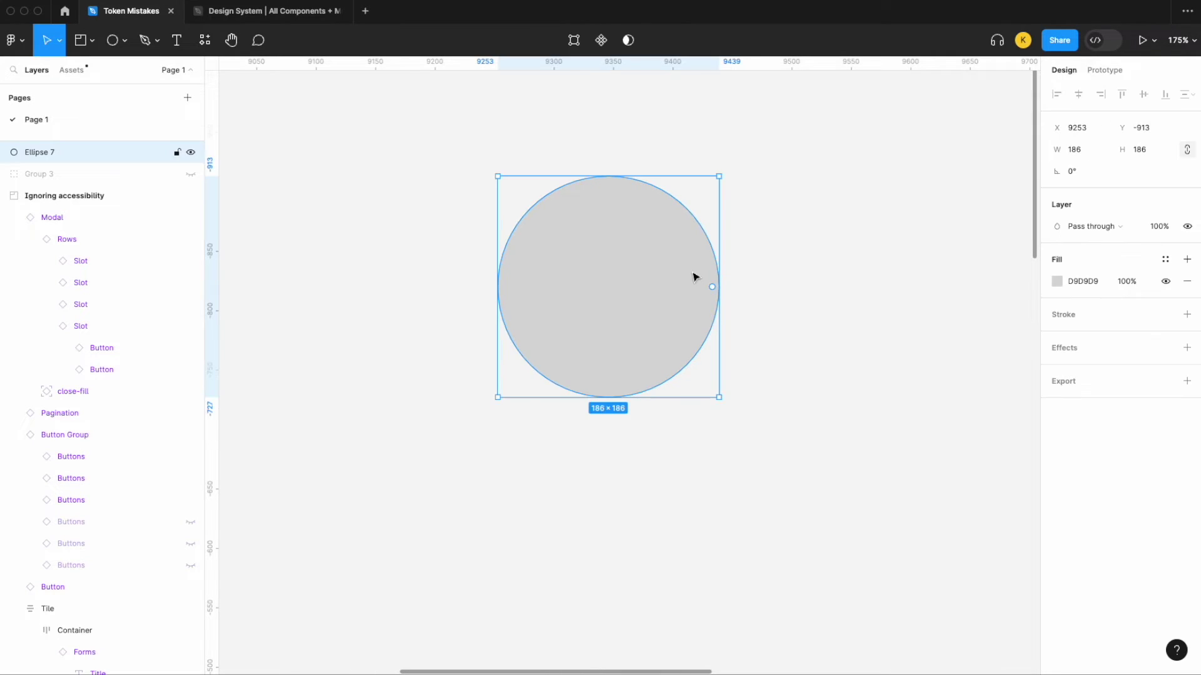
pyautogui.press('Delete')
pyautogui.scroll(-5, 694, 277)
# Pan the canvas down and right until the whole Ignoring accessibility frame is visible
pyautogui.scroll(-10, 694, 277)
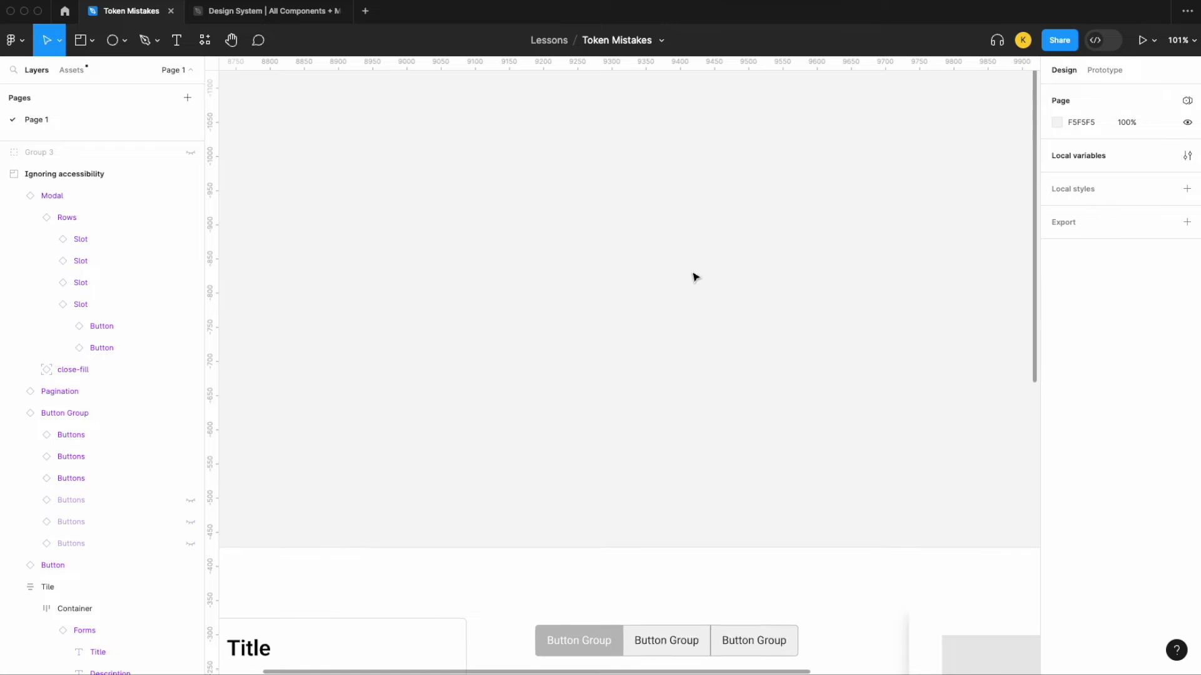
pyautogui.scroll(-2, 694, 276)
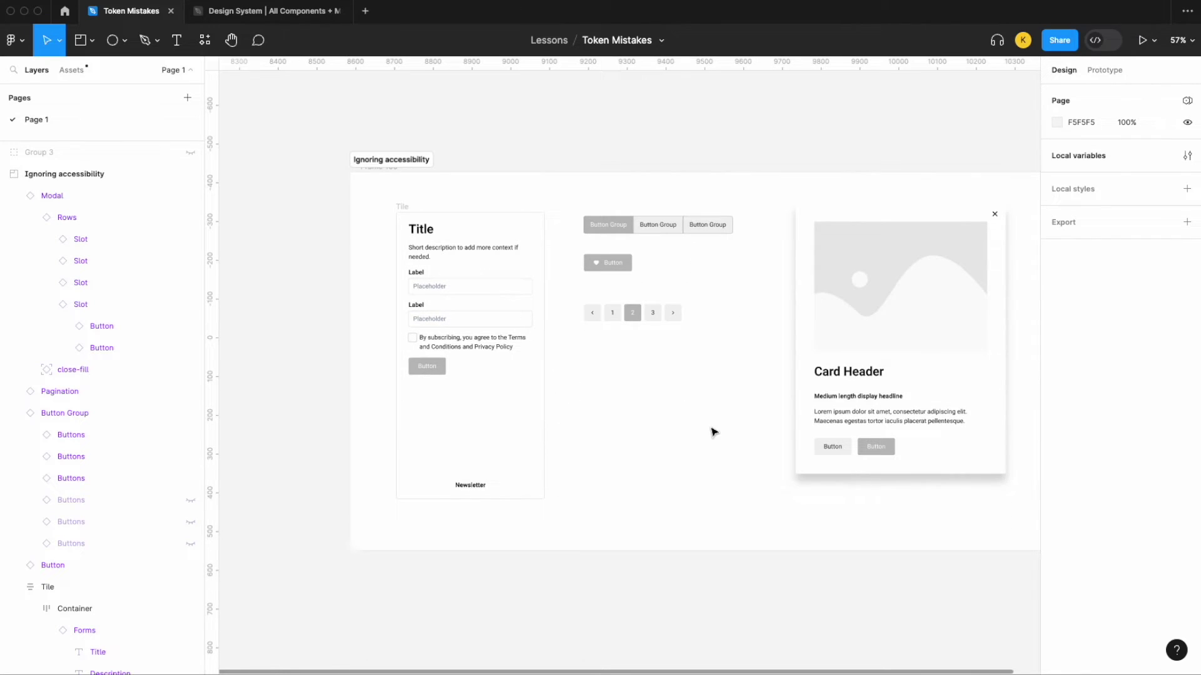
pyautogui.hscroll(1, 714, 431)
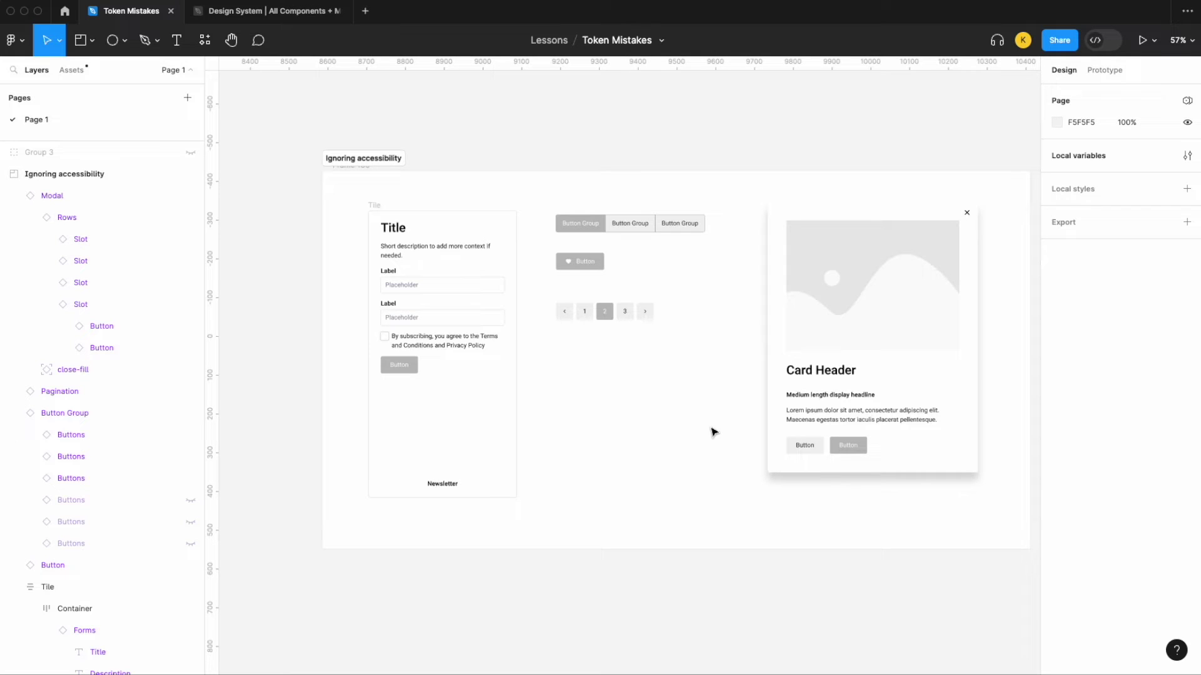
pyautogui.hscroll(2, 713, 432)
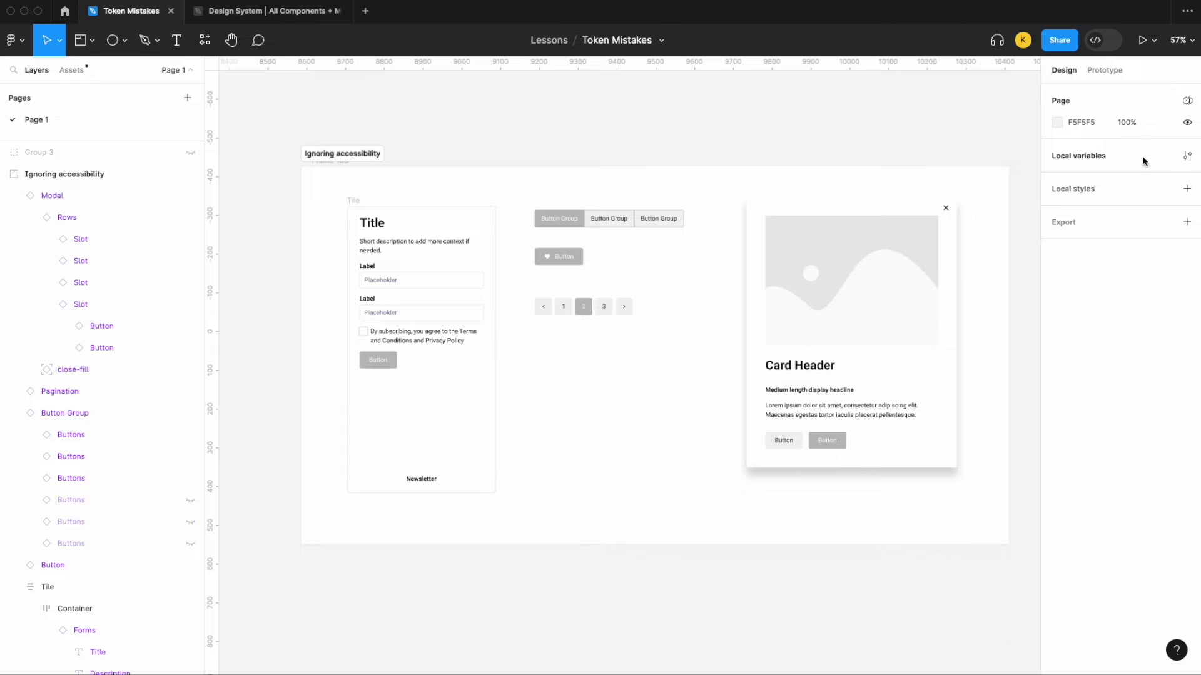
# Close the local variables list, zoom back to the Ignoring accessibility frame, and hide the WebAIM window
pyautogui.click(1187, 156)
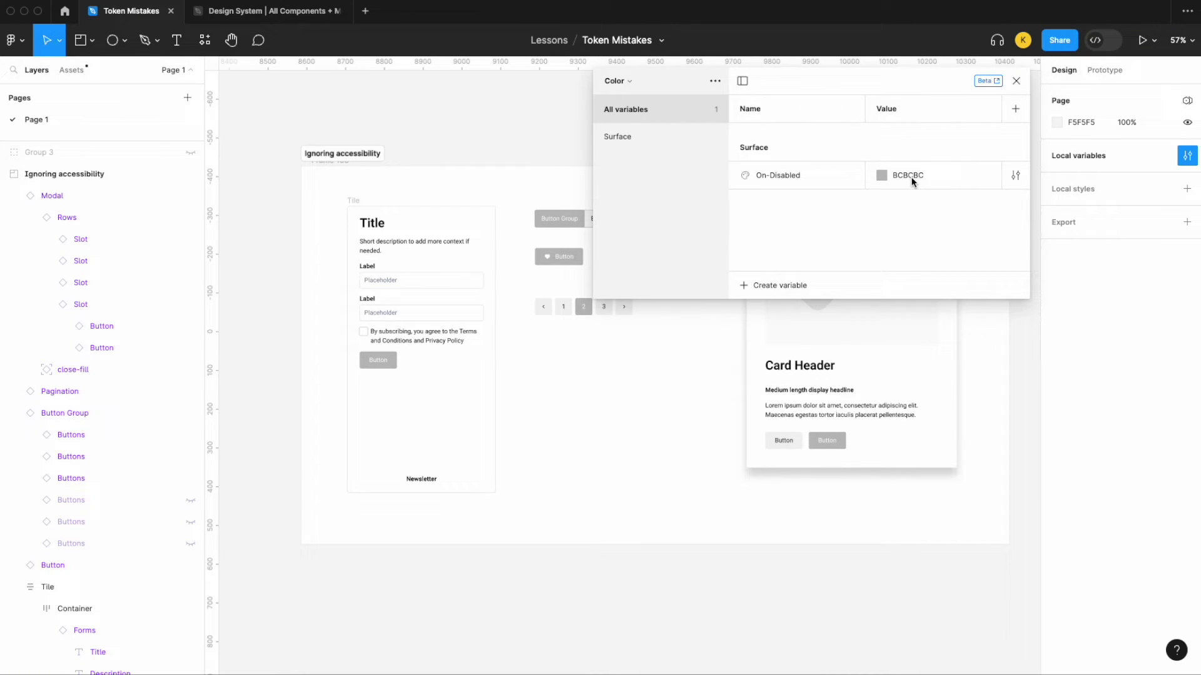
pyautogui.click(1017, 81)
pyautogui.scroll(3, 542, 245)
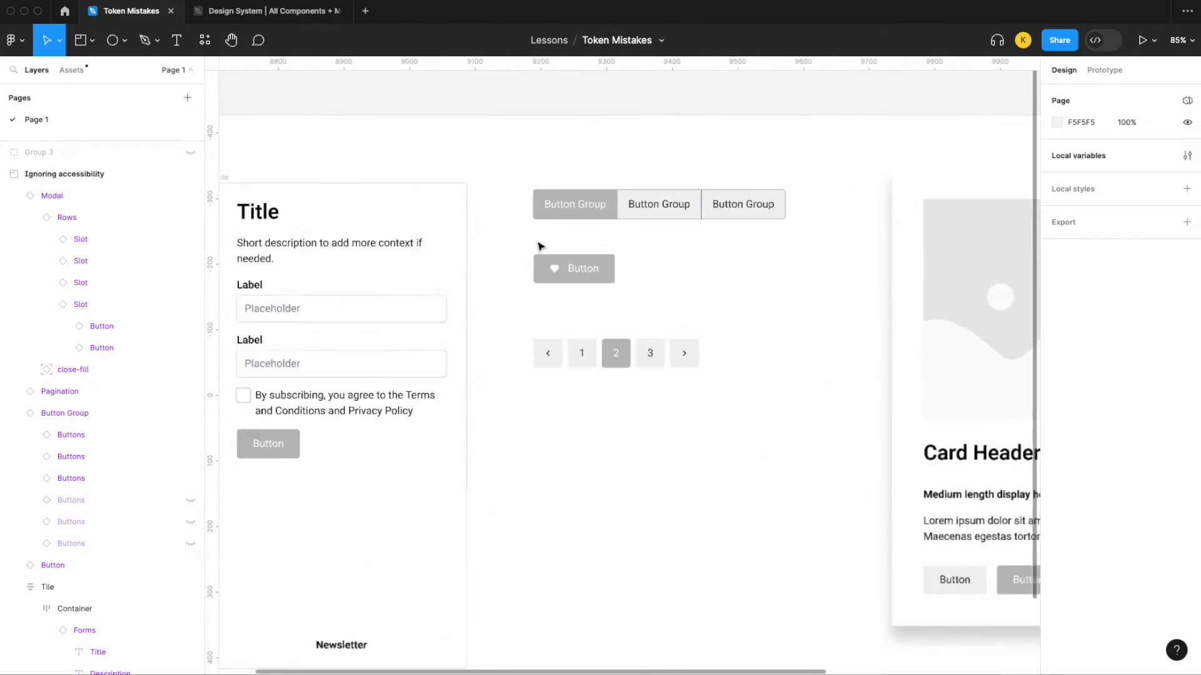
pyautogui.scroll(2, 542, 246)
pyautogui.scroll(-5, 625, 225)
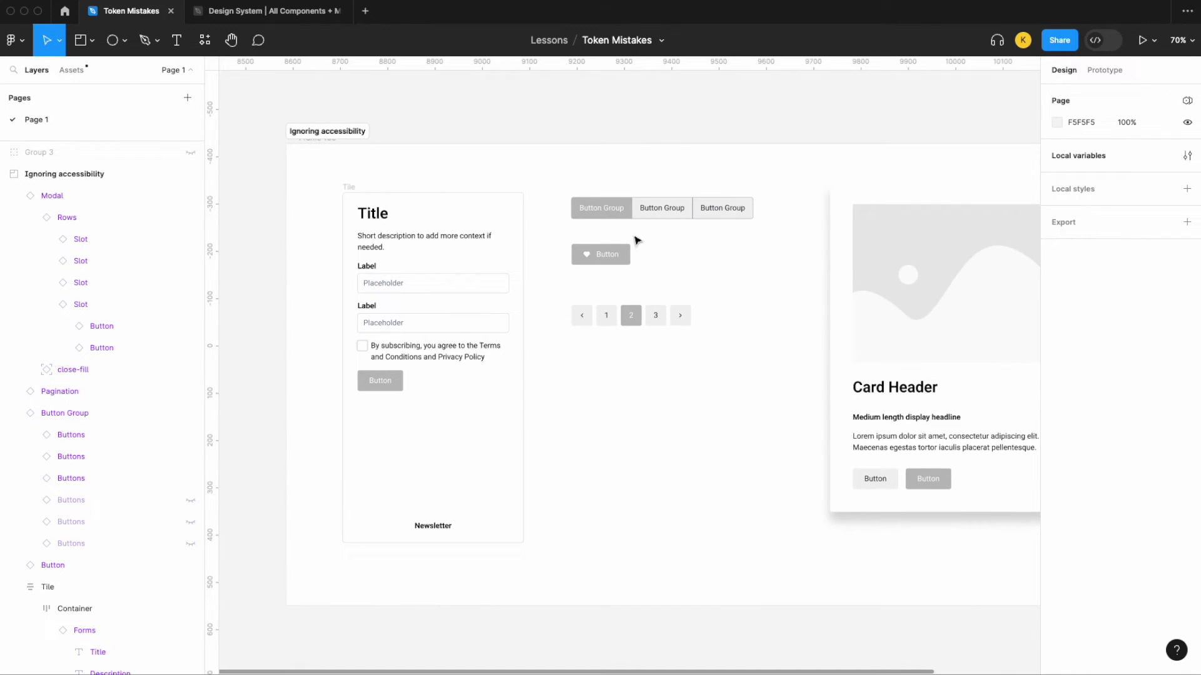
pyautogui.scroll(-3, 637, 241)
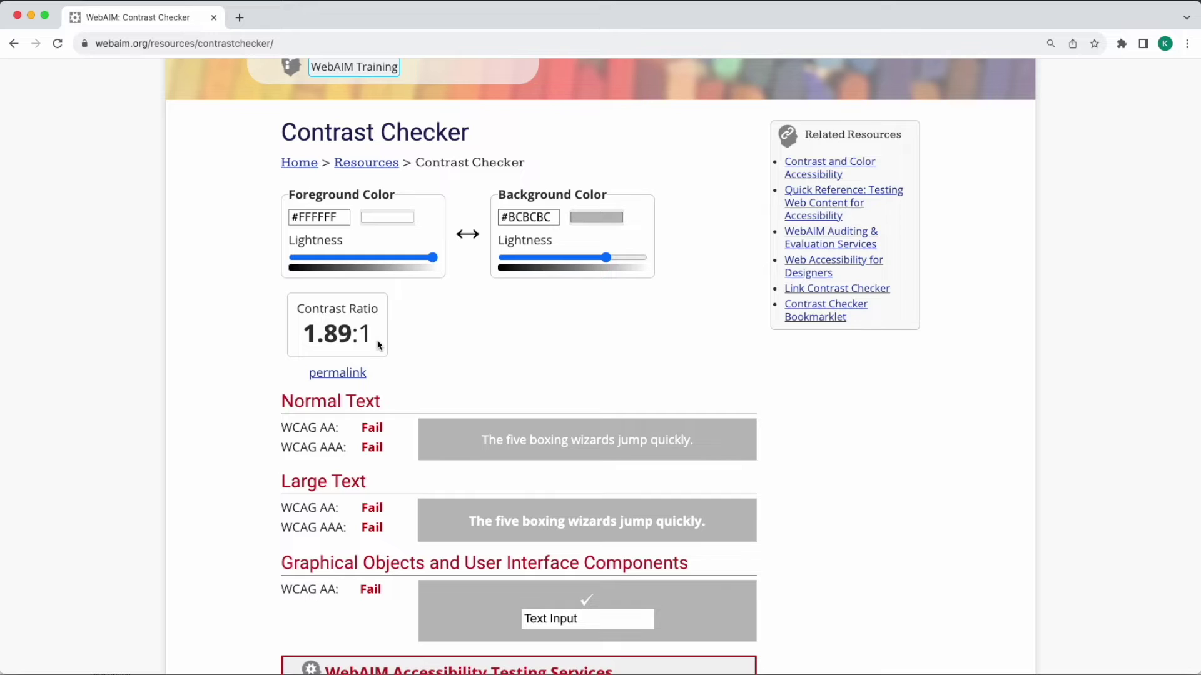
pyautogui.click(32, 16)
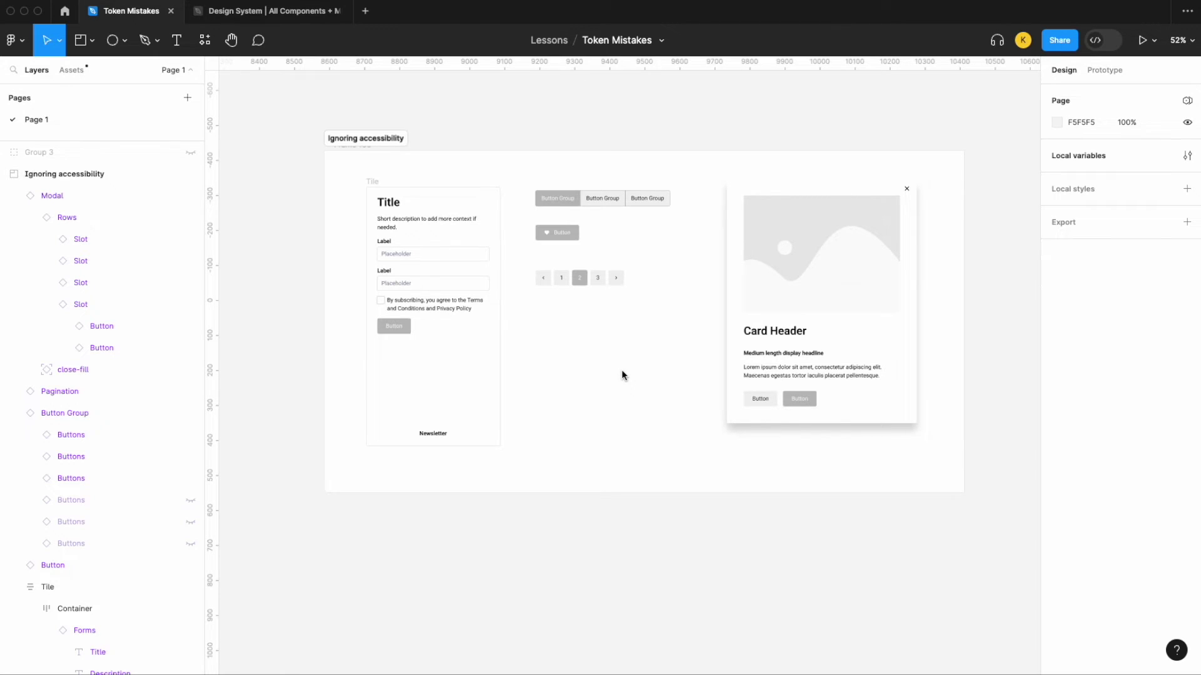
# Darken the On-Disabled colour variable from BCBCBC to 8C8C8C and copy its hex value
pyautogui.click(1187, 155)
pyautogui.click(882, 175)
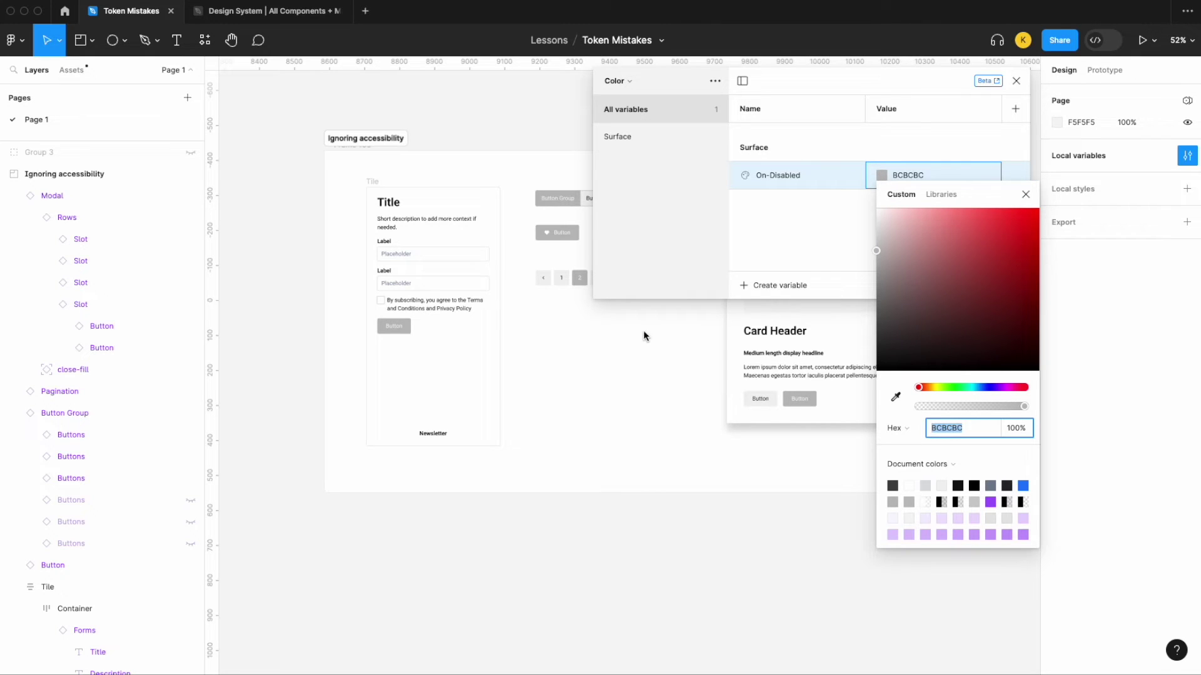
pyautogui.hscroll(3, 644, 336)
pyautogui.moveTo(891, 280)
pyautogui.mouseDown()
pyautogui.moveTo(882, 271)
pyautogui.moveTo(877, 284)
pyautogui.mouseUp()
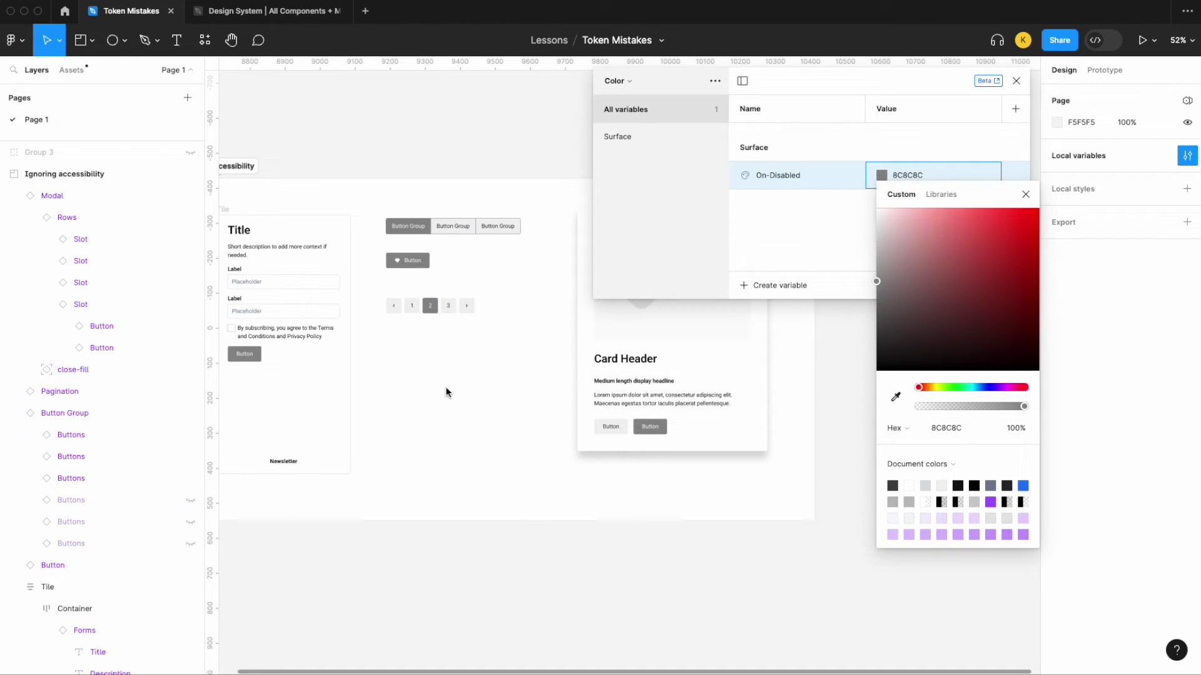
pyautogui.doubleClick(908, 176)
pyautogui.press('super+c')
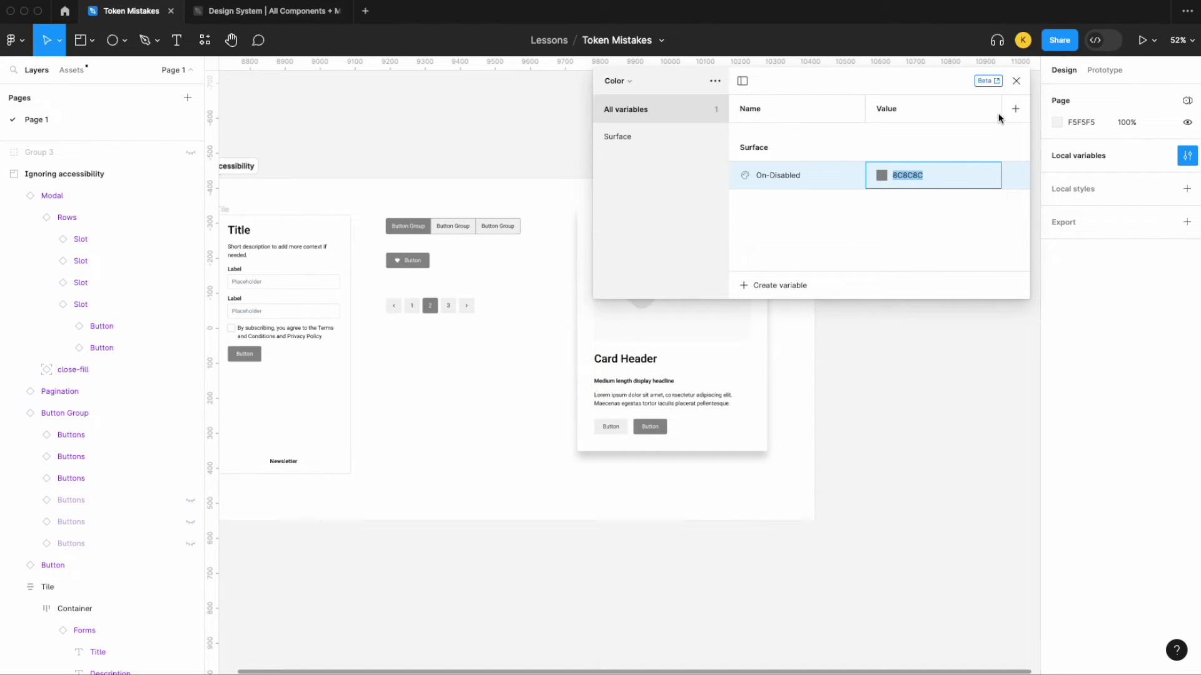
# Paste 8C8C8C as WebAIM's background colour, getting 3.36:1 against white, then return to Figma
pyautogui.click(1016, 83)
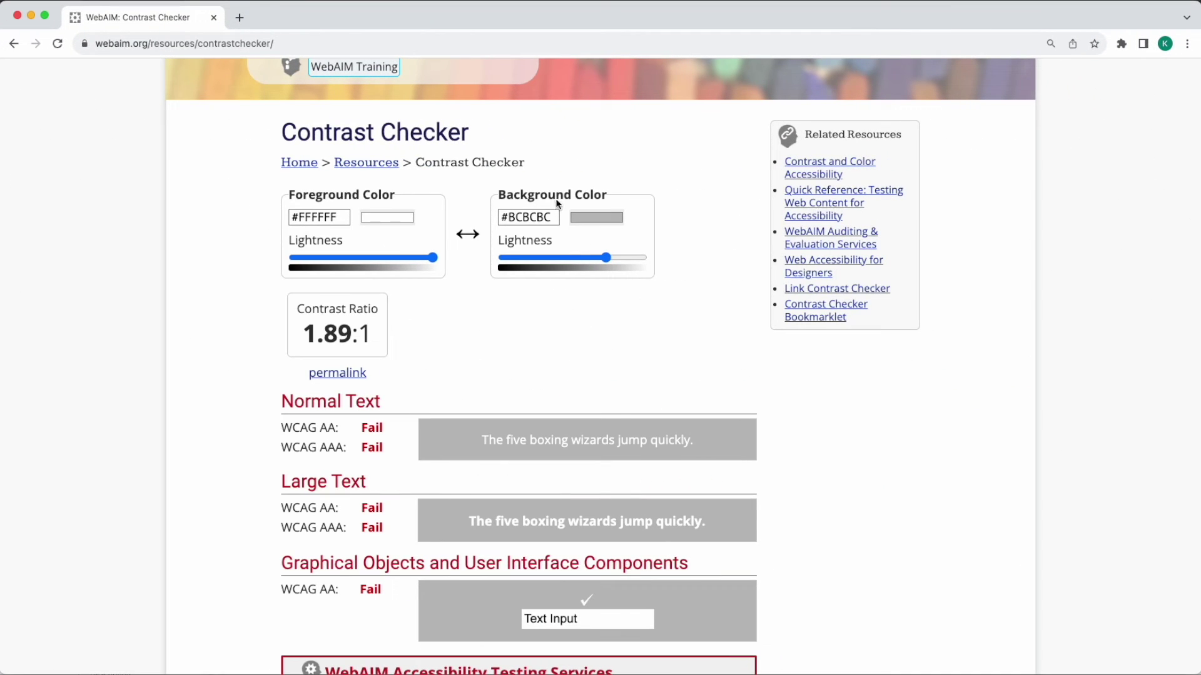
pyautogui.click(542, 223)
pyautogui.press('super+v')
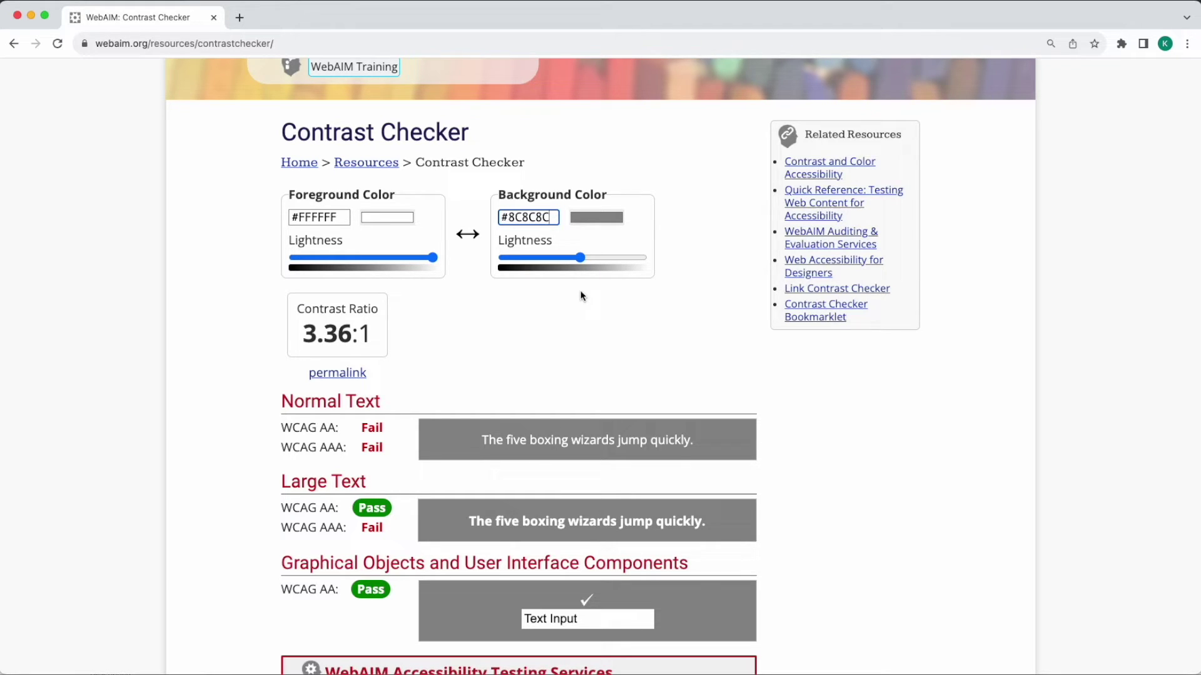
pyautogui.click(31, 15)
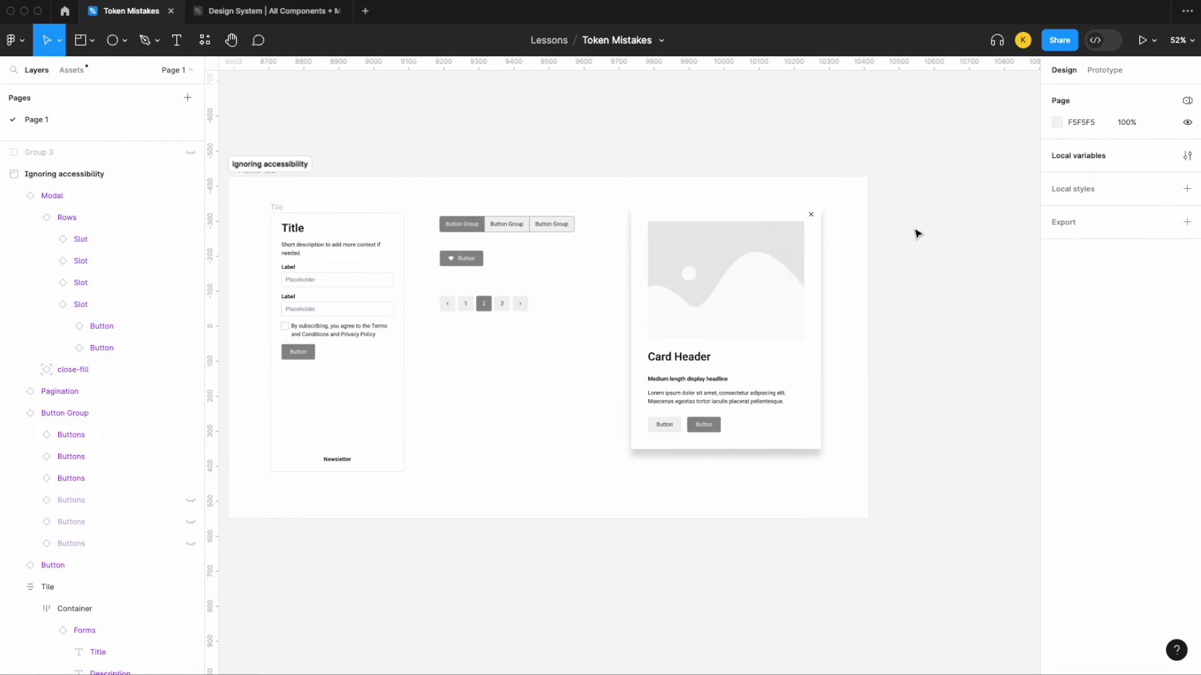
# Darken On-Disabled further to 676767, copy the hex, and close the local variables list
pyautogui.click(1187, 156)
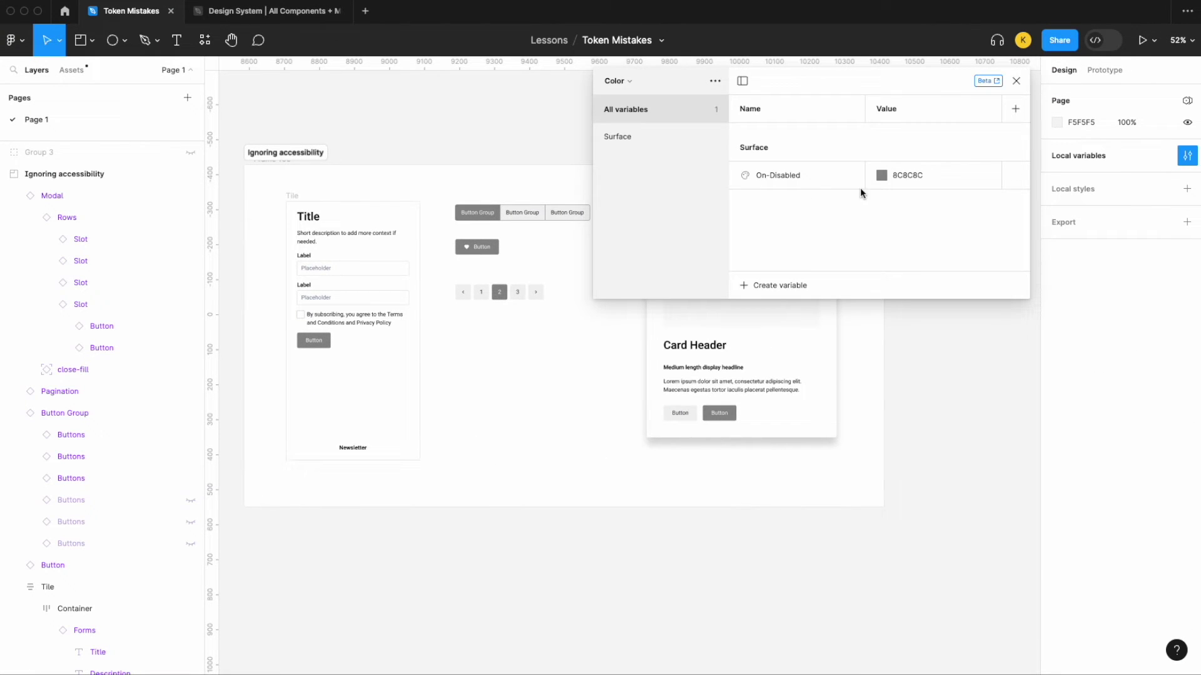
pyautogui.click(882, 175)
pyautogui.moveTo(880, 259); pyautogui.dragTo(875, 309)
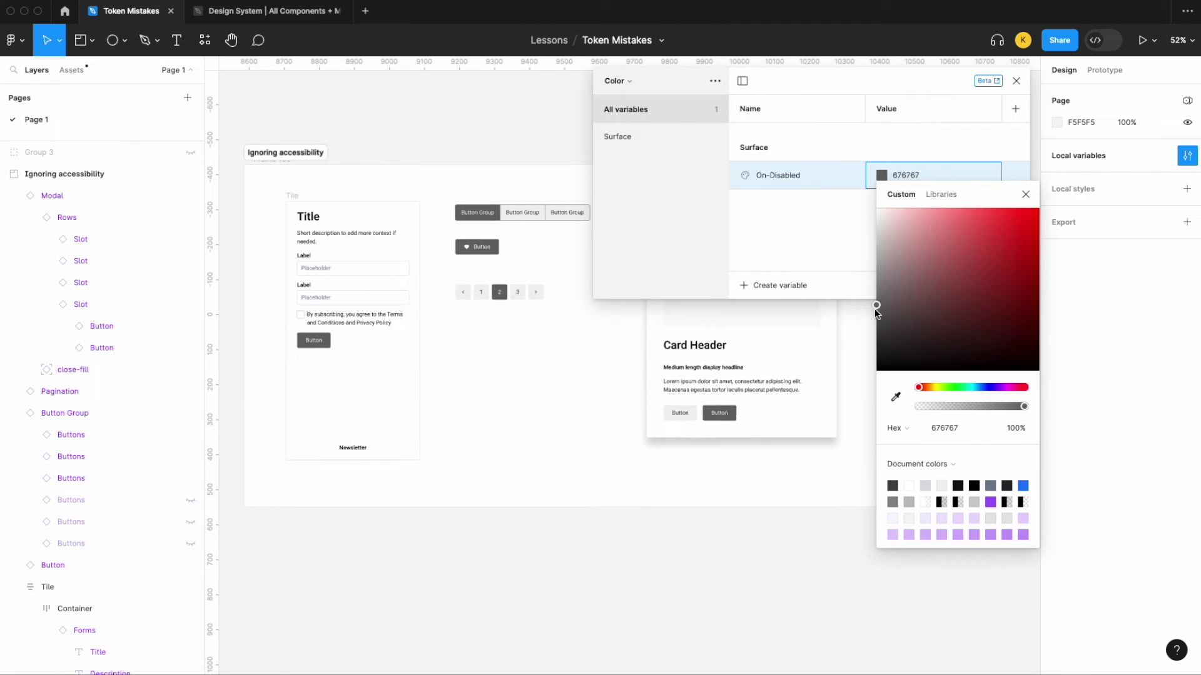
pyautogui.click(914, 175)
pyautogui.press('super+c')
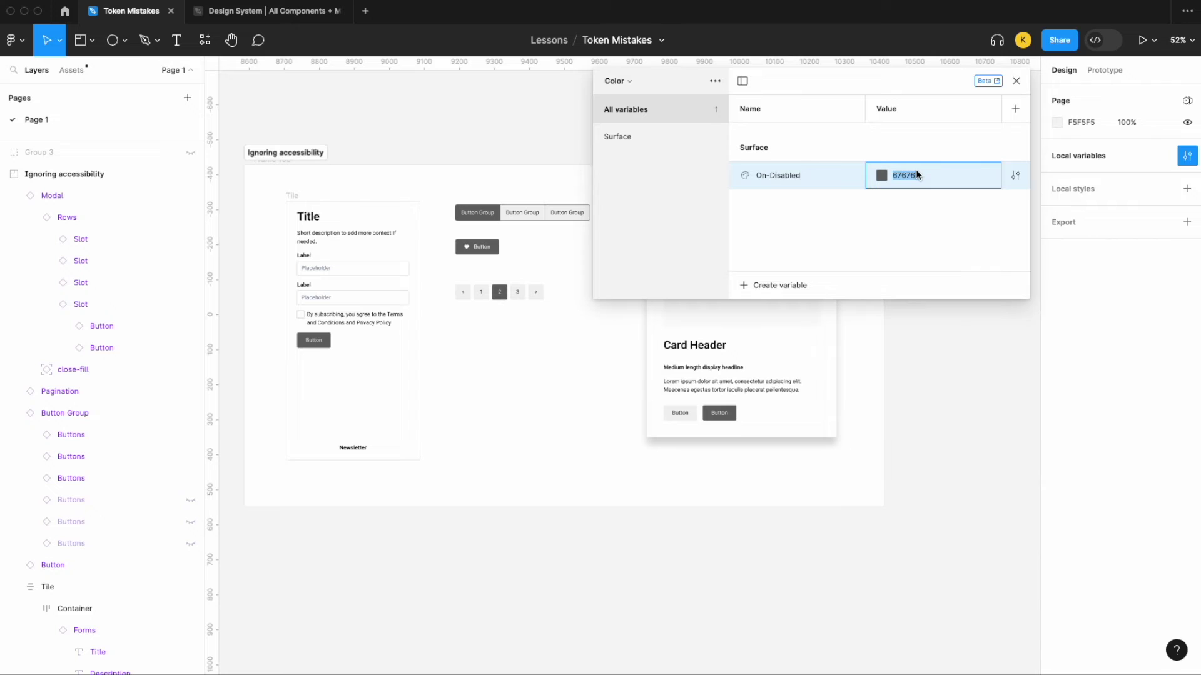
pyautogui.click(1016, 81)
# Paste 676767 as WebAIM's background colour, confirming 5.65:1 passes WCAG AA, then return to Figma
pyautogui.hscroll(-1, 938, 300)
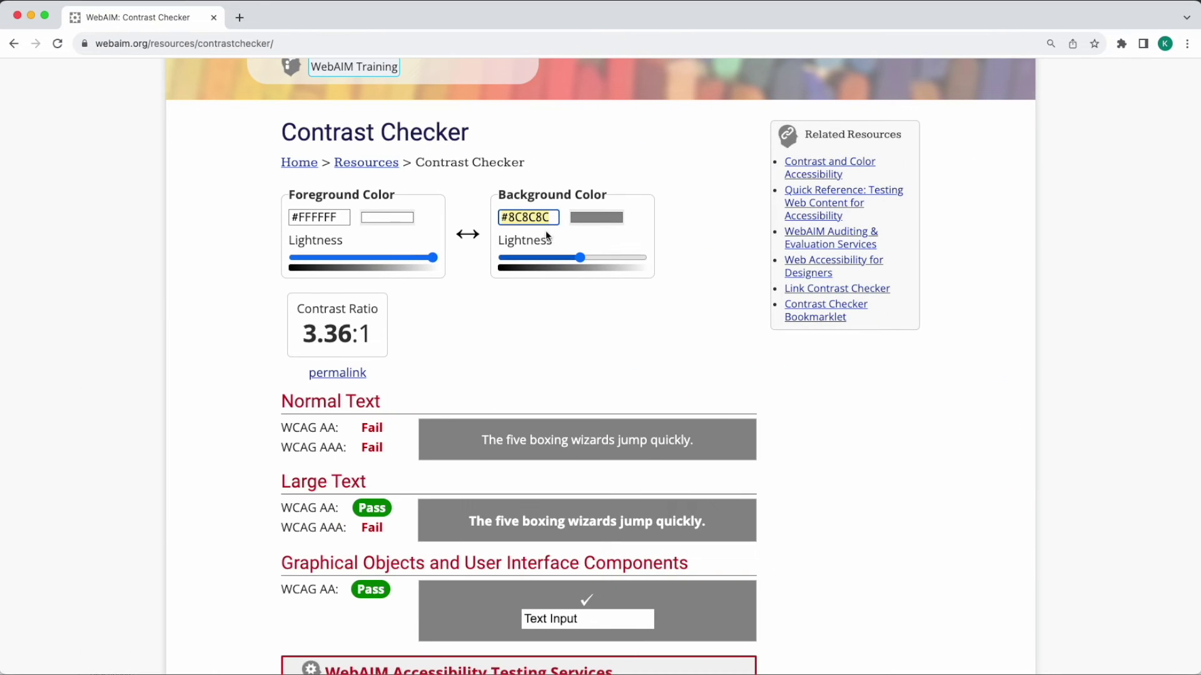
pyautogui.press('super+v')
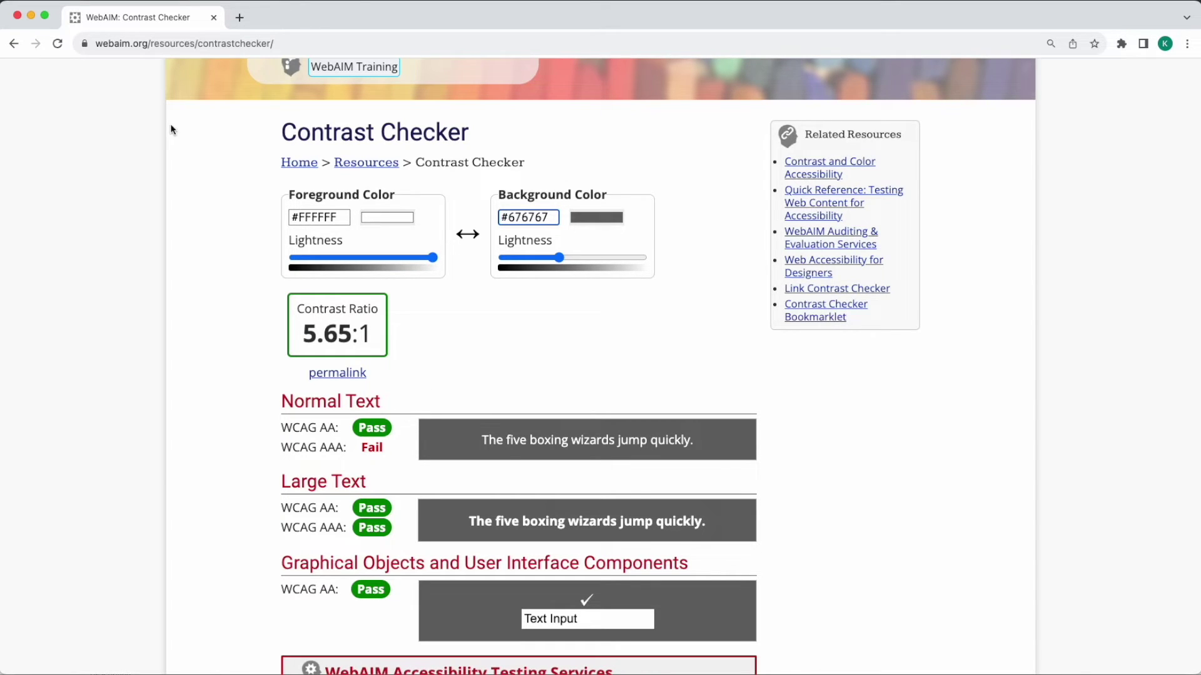
pyautogui.click(31, 15)
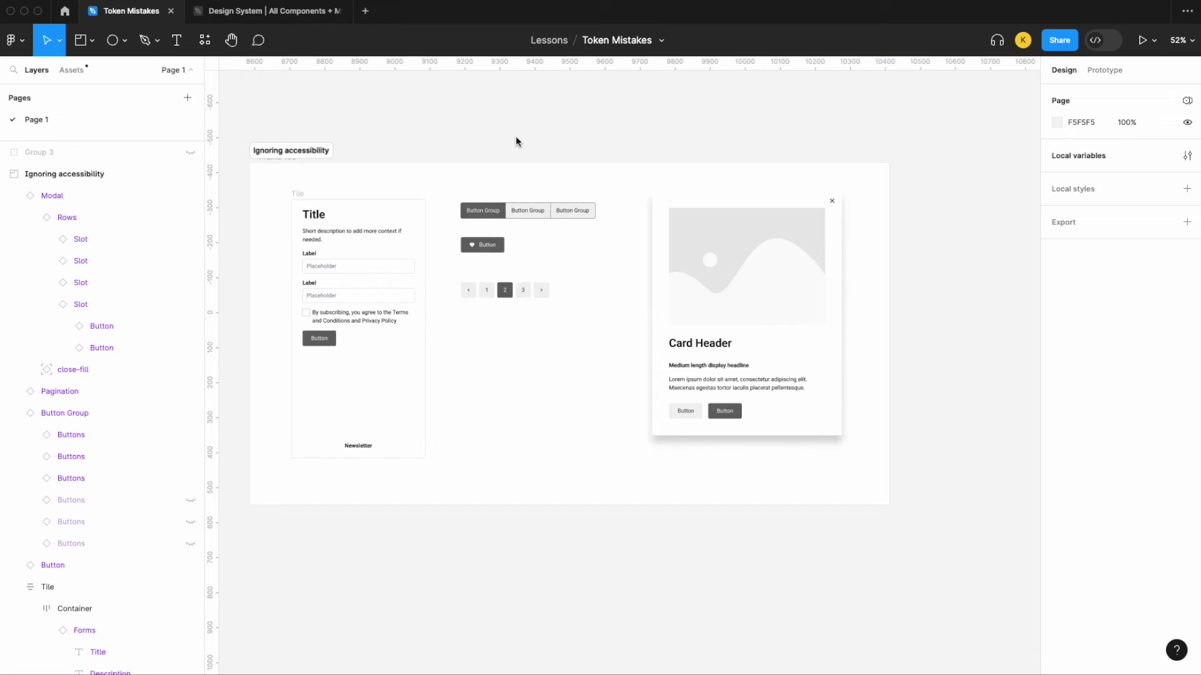
# Pan the canvas left across the Ignoring accessibility frame with its darker disabled buttons
pyautogui.hscroll(-2, 516, 136)
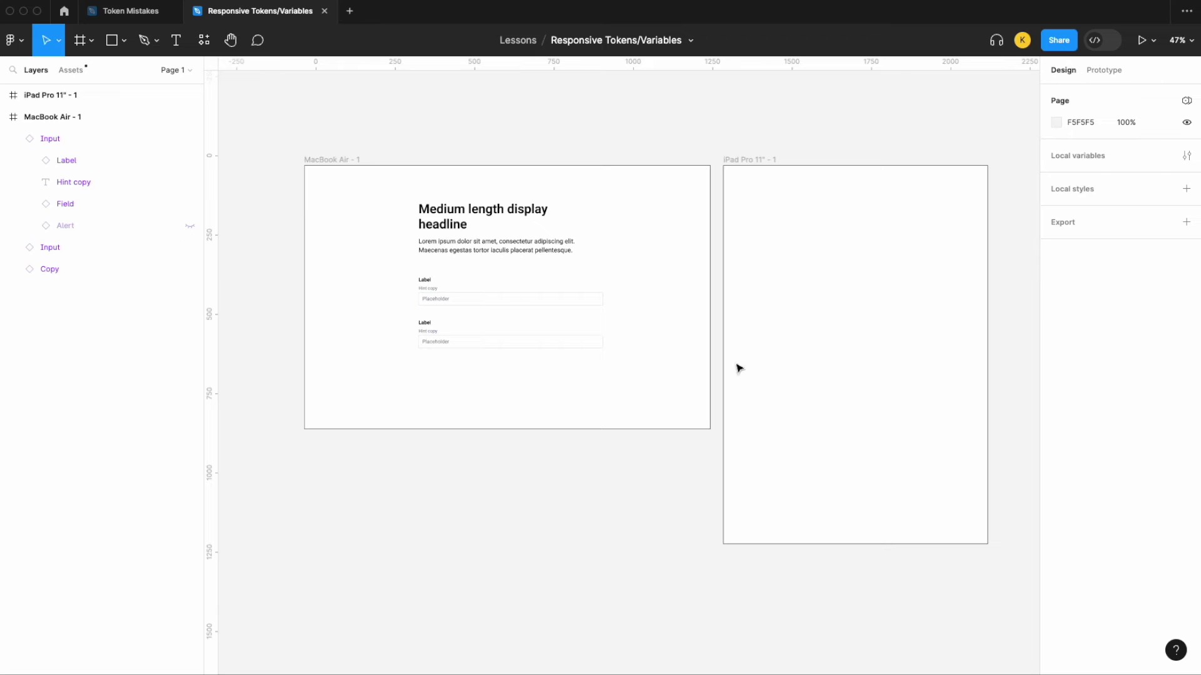
# In the local variables, rename Collection 1 to 'Brand'
pyautogui.click(1183, 158)
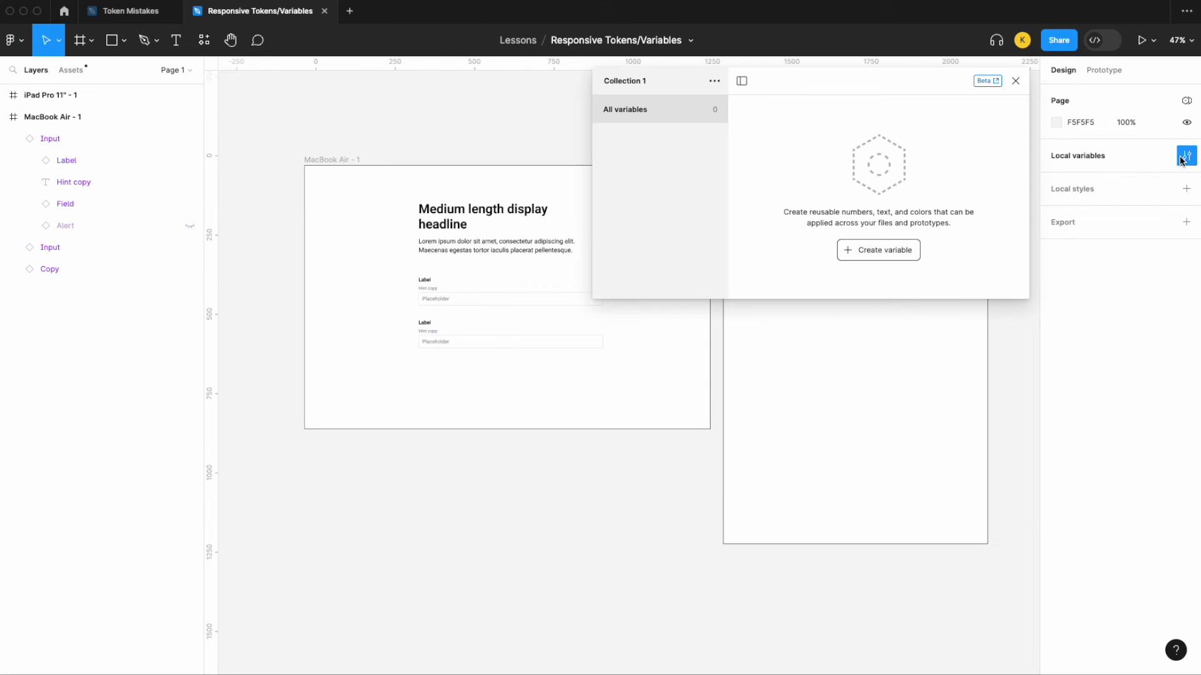
pyautogui.click(709, 77)
pyautogui.click(700, 114)
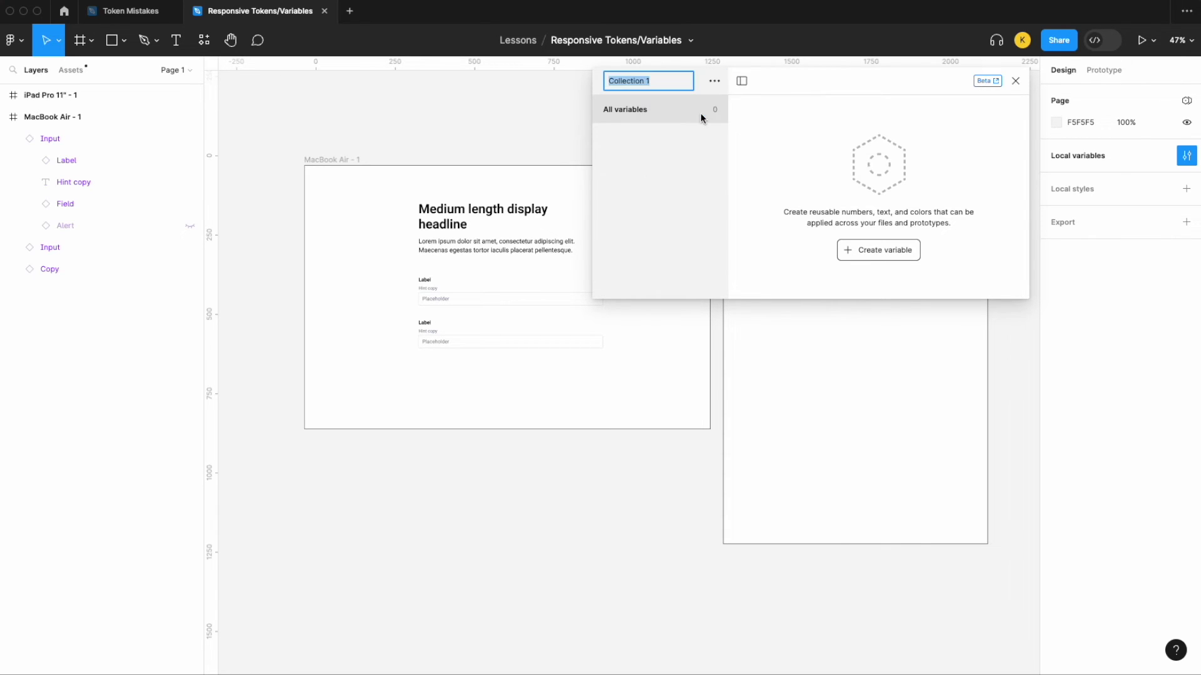
pyautogui.write('Brand')
pyautogui.press('Return')
# Create a second variable collection named 'Alias'
pyautogui.click(716, 82)
pyautogui.click(698, 154)
pyautogui.write('Alias')
pyautogui.press('Return')
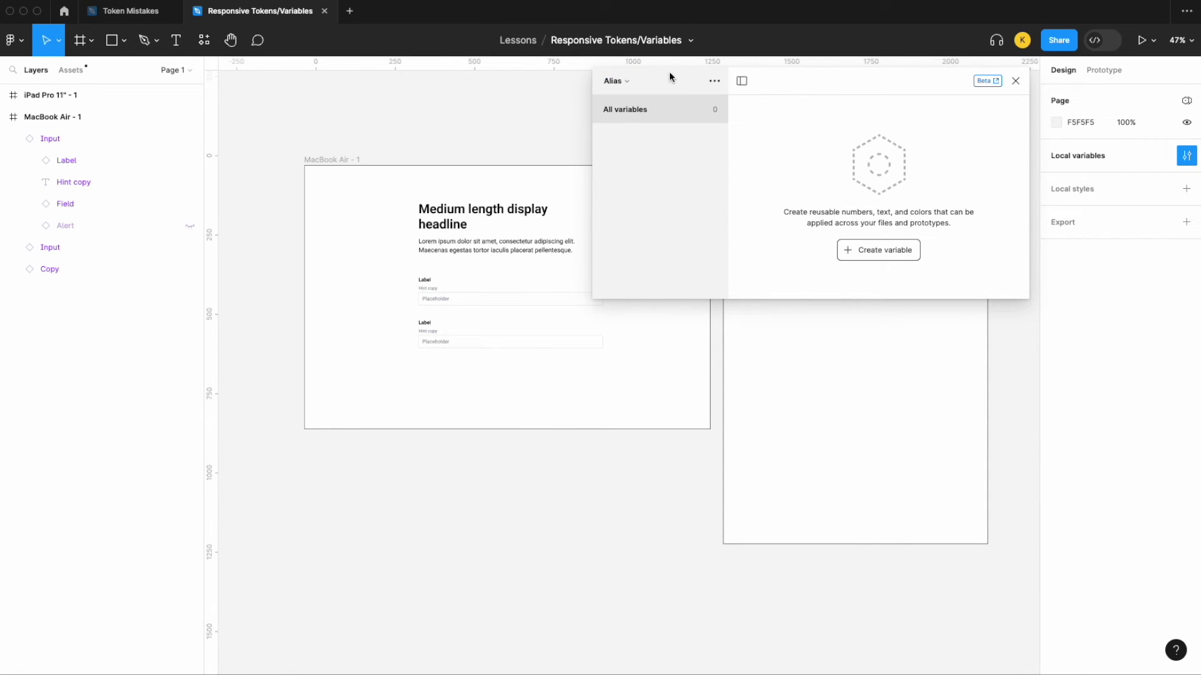
# Create a third collection named 'Mapped', then switch the view back to Brand
pyautogui.click(715, 81)
pyautogui.click(705, 152)
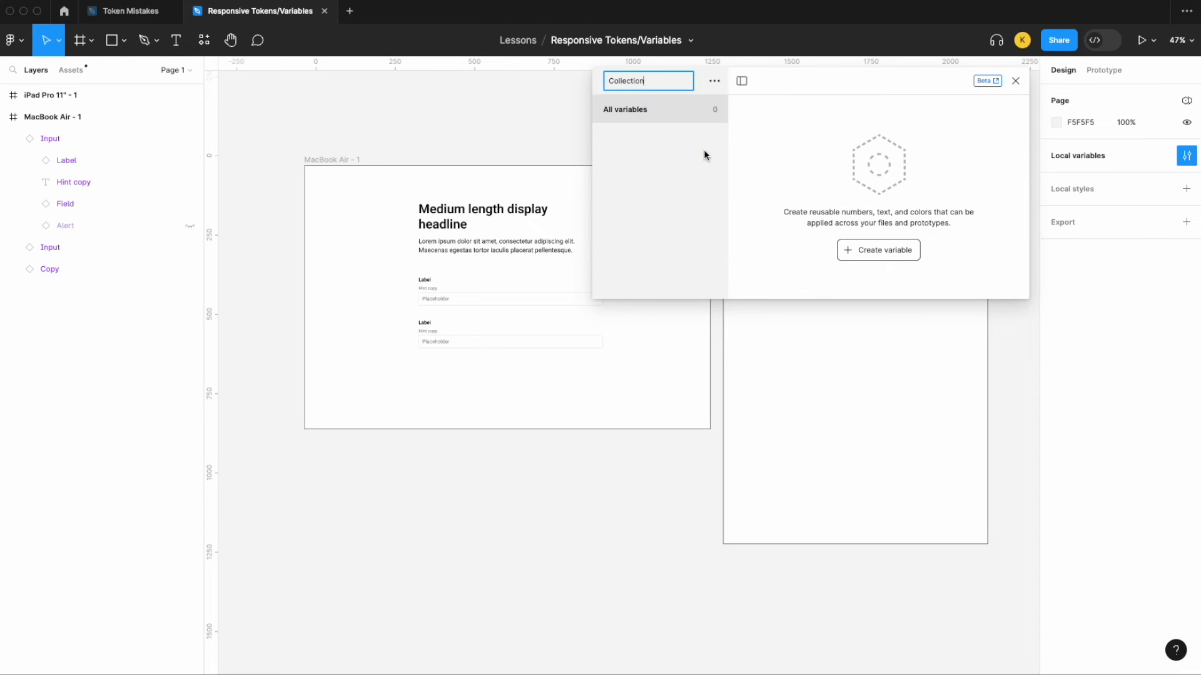
pyautogui.write('Mapped')
pyautogui.press('Return')
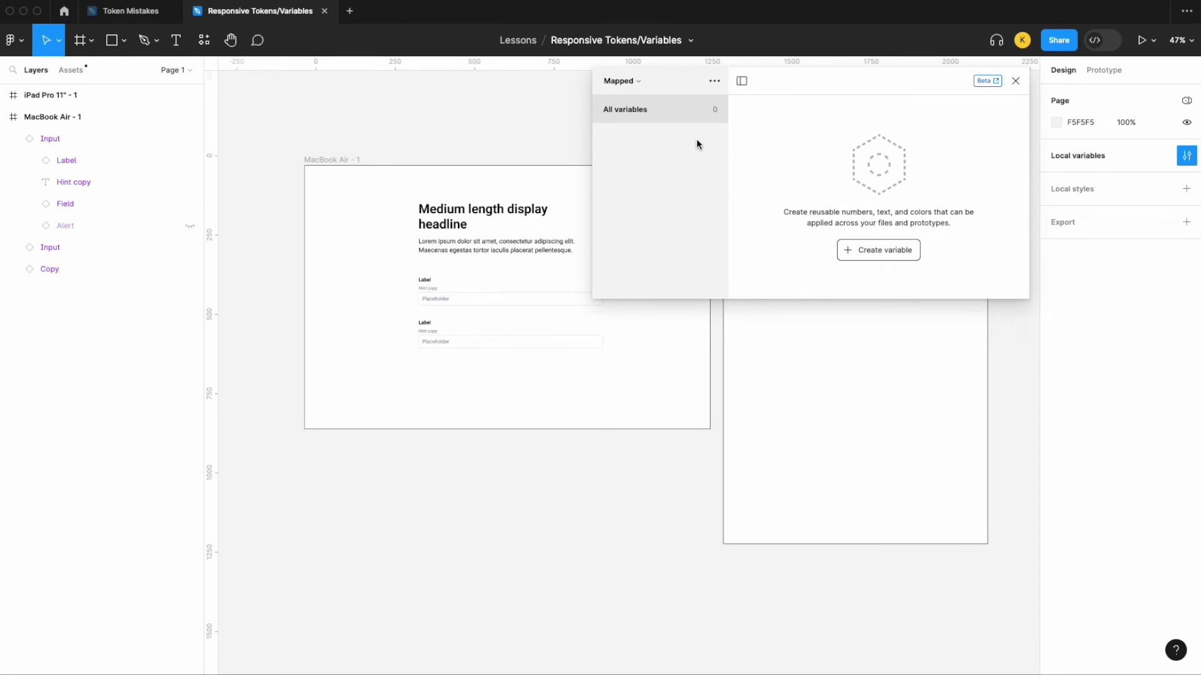
pyautogui.click(642, 82)
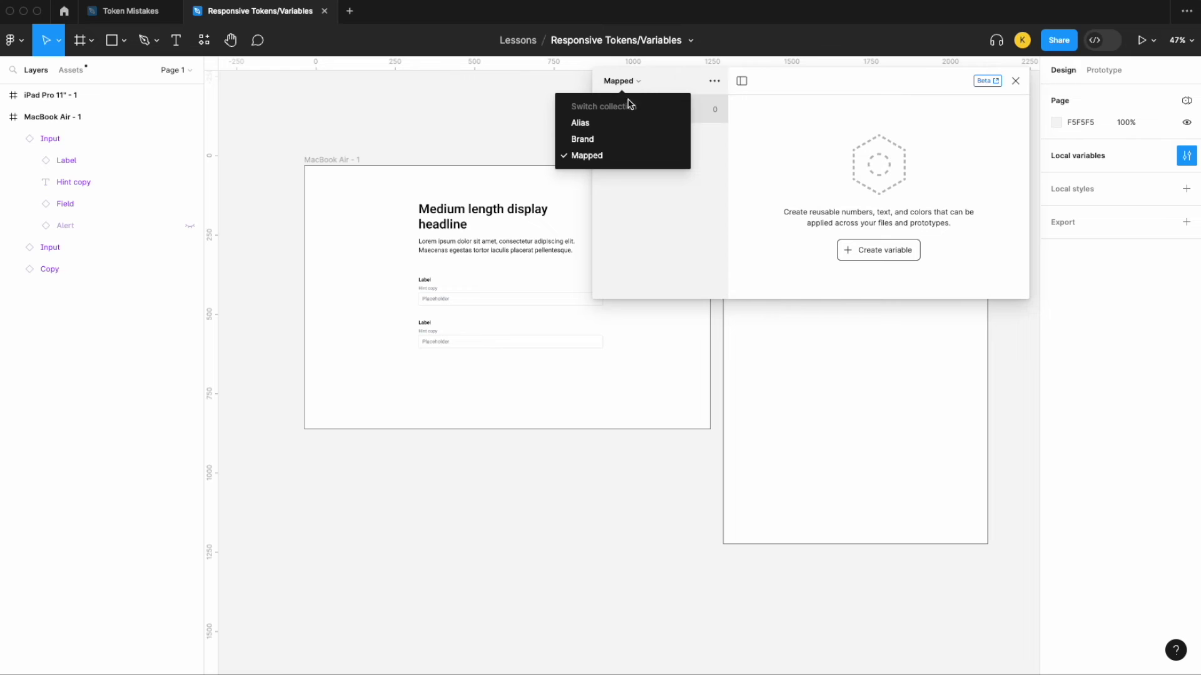
pyautogui.click(621, 139)
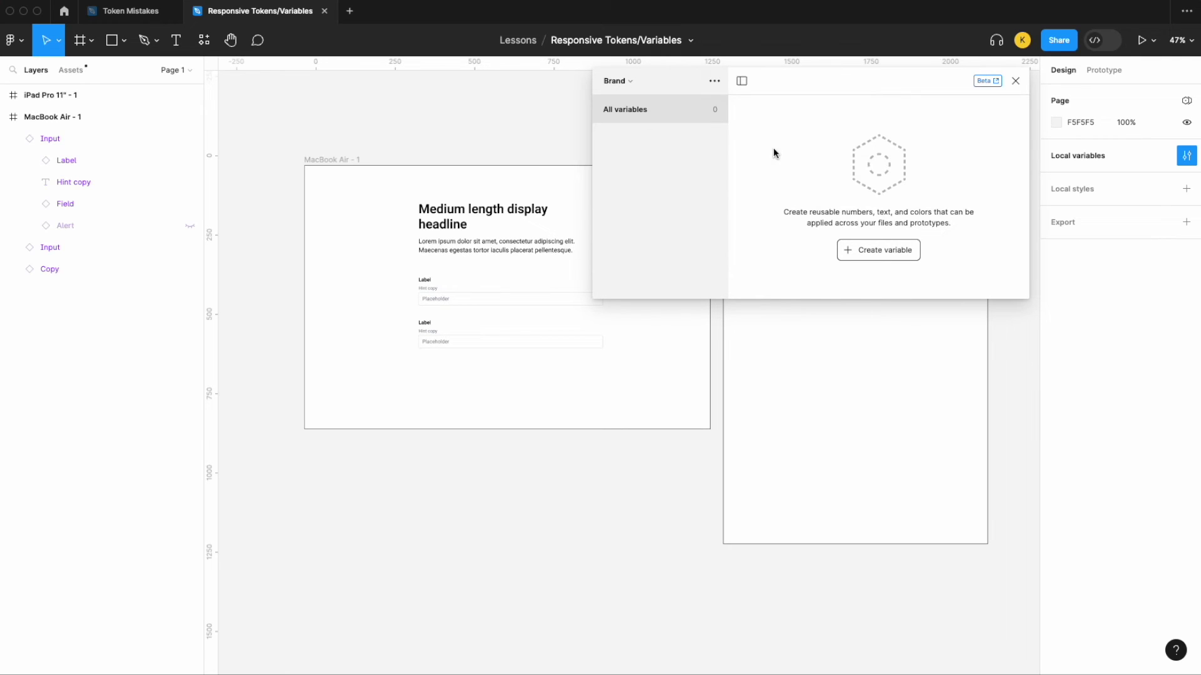